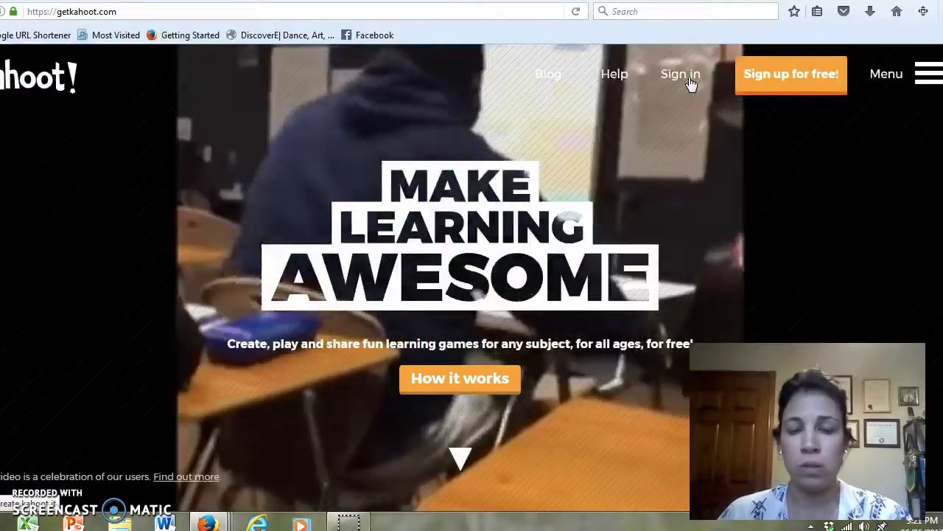
- Go from the getkahoot.com homepage to the Kahoot! account sign-in page
click(681, 98)
click(479, 387)
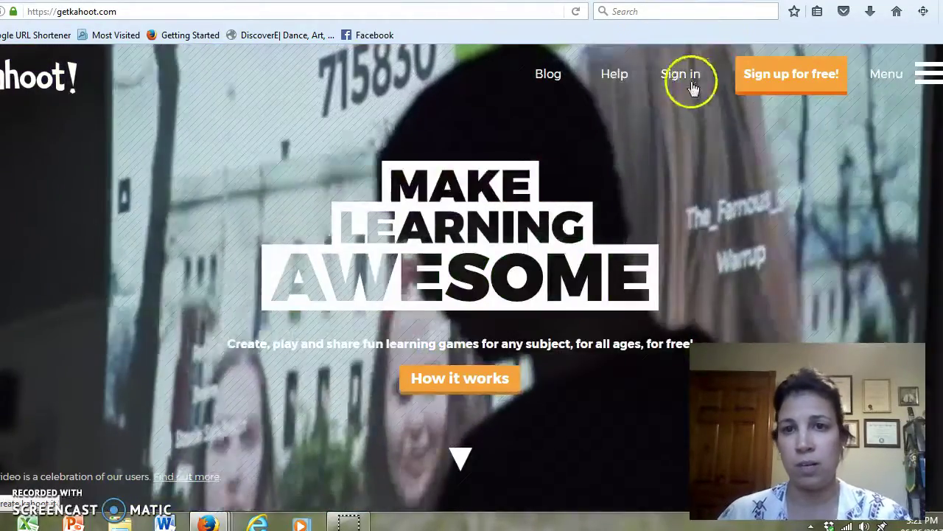
click(691, 84)
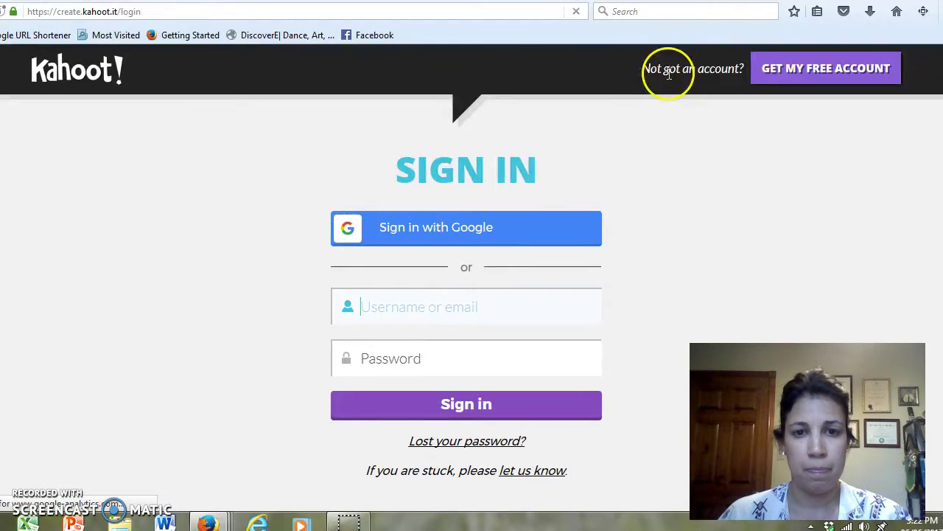
- Log in with the teacher account's username and password to reach the dashboard
click(423, 307)
text(supe)
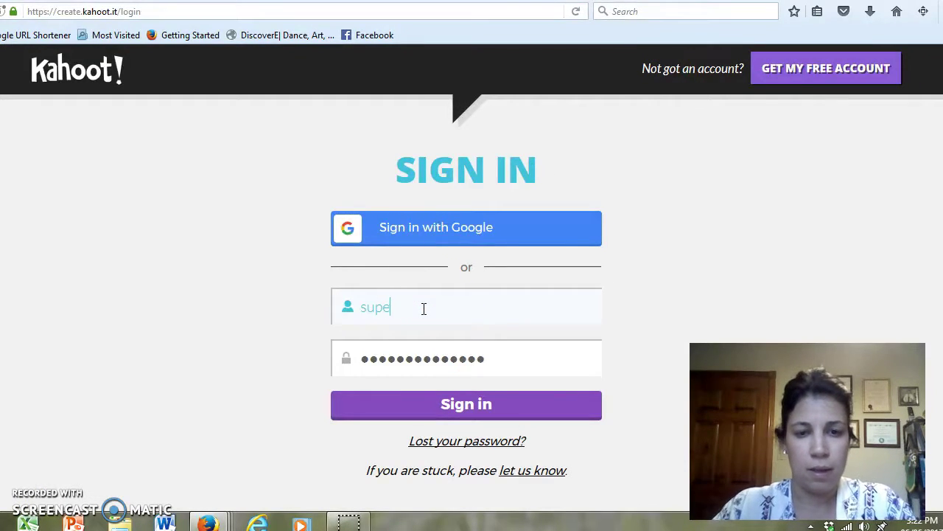
text(rgrover)
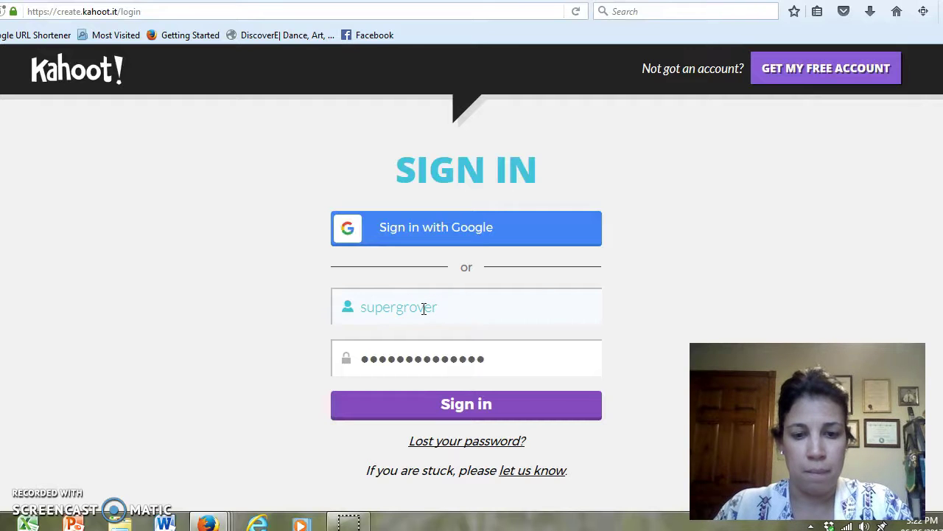
text(30)
key(Tab)
text(••)
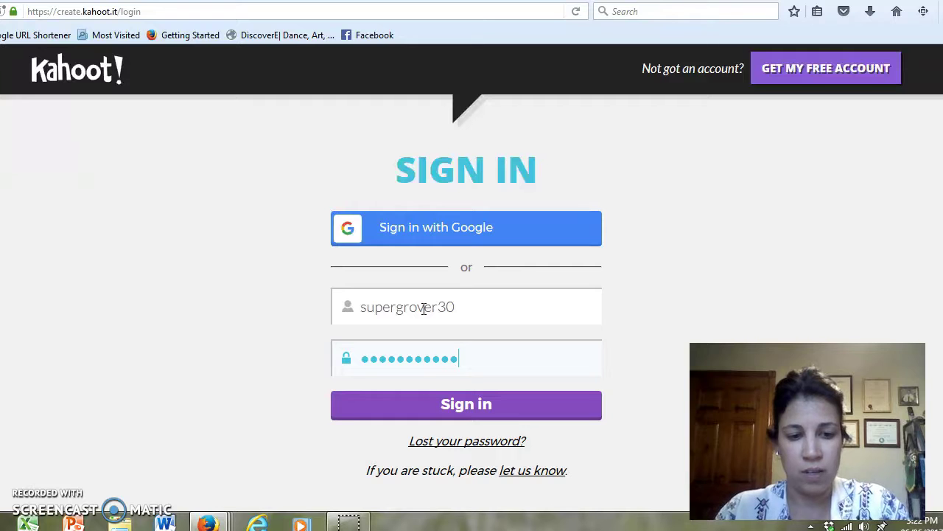
key(Return)
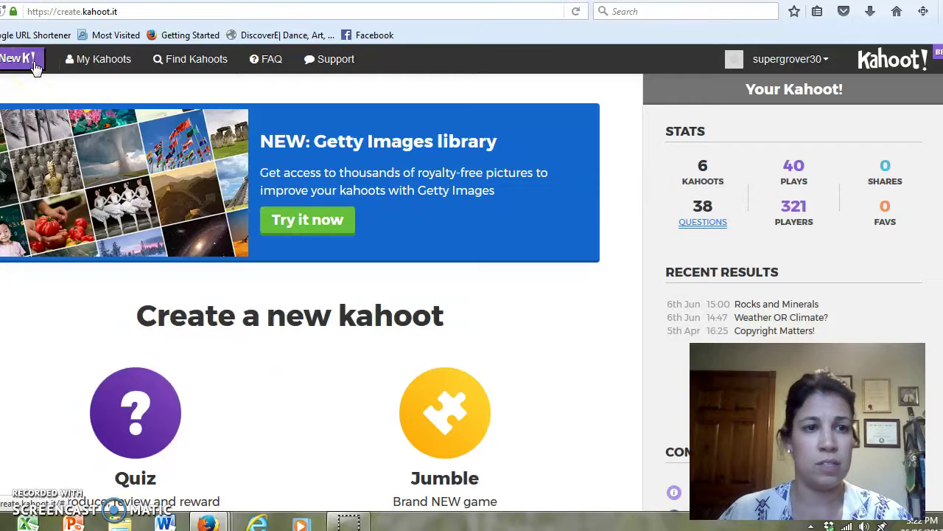
click(100, 64)
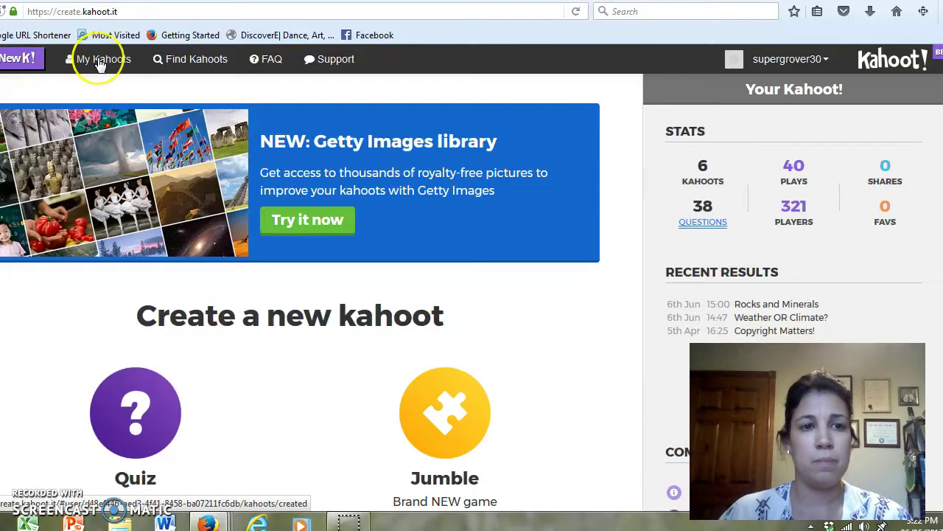
click(112, 62)
click(182, 65)
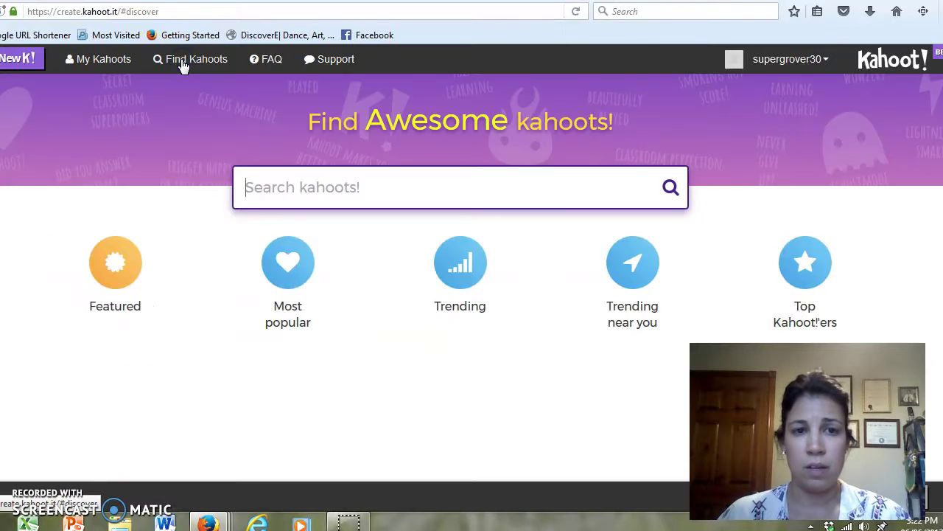
click(189, 77)
click(333, 282)
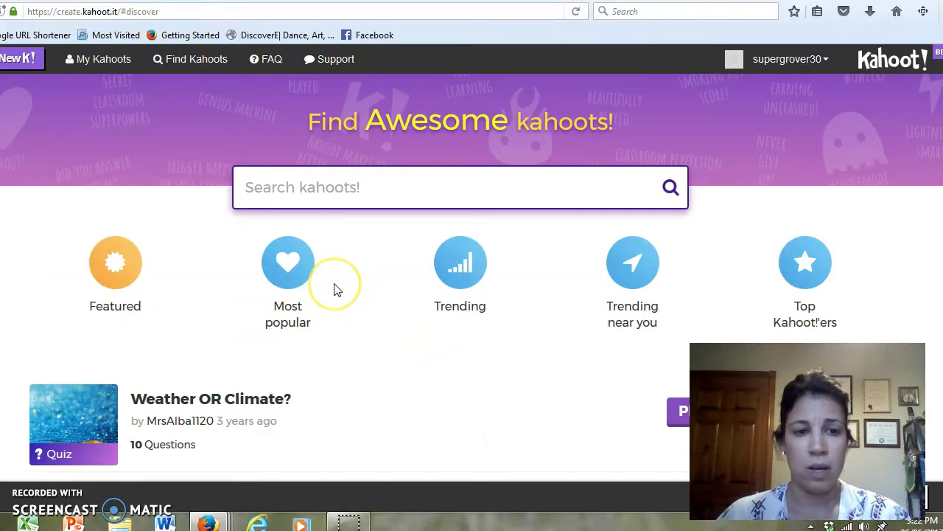
scroll(333, 290, down, 3)
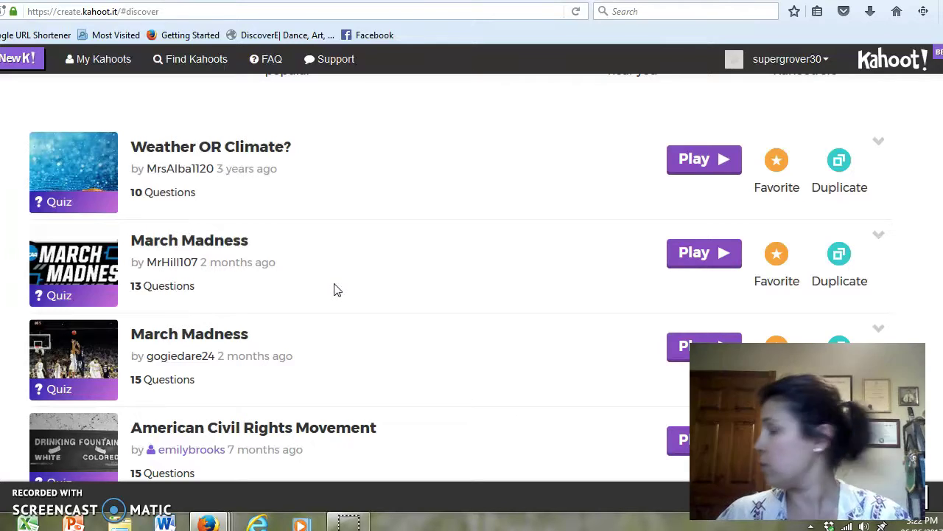
click(330, 333)
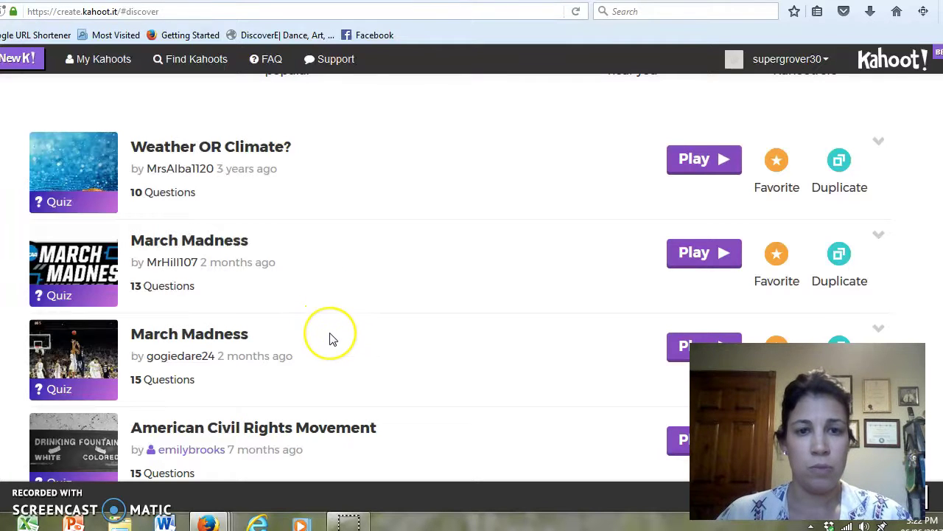
scroll(331, 333, up, 3)
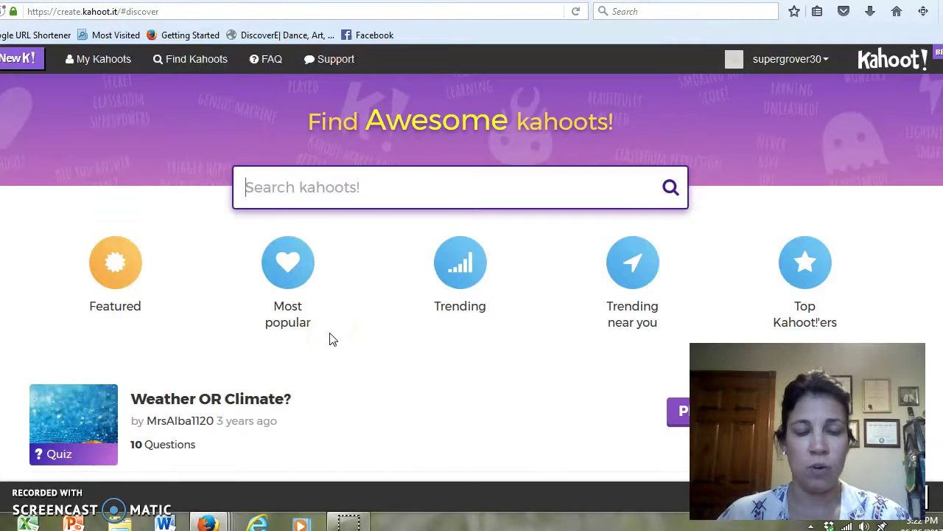
click(213, 70)
click(17, 52)
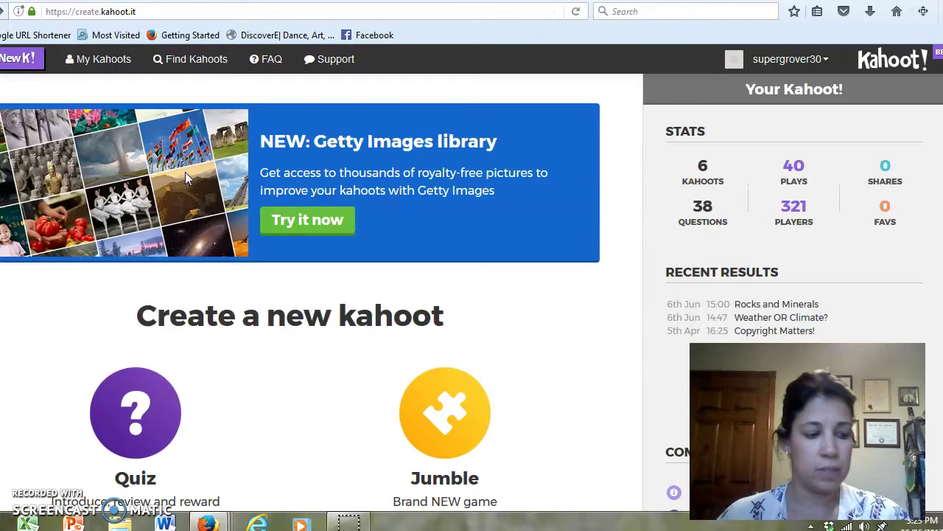
- Look through the Quiz, Jumble, Discussion and Survey kahoot types, then go to My Kahoots
click(228, 197)
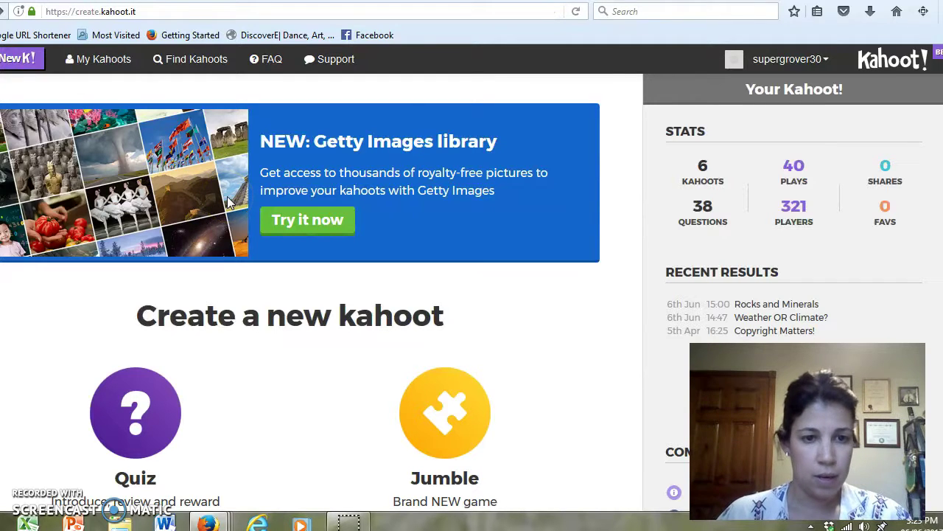
scroll(227, 199, down, 3)
click(181, 224)
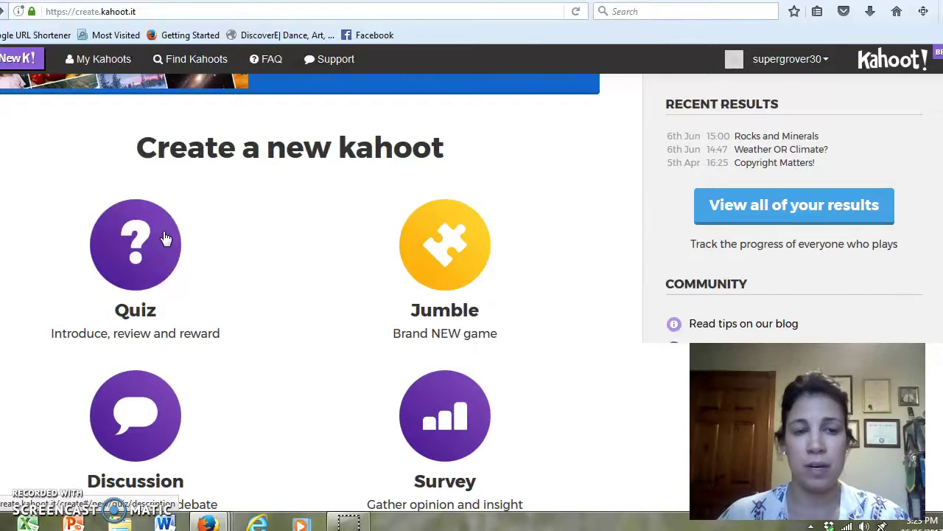
click(151, 267)
click(407, 263)
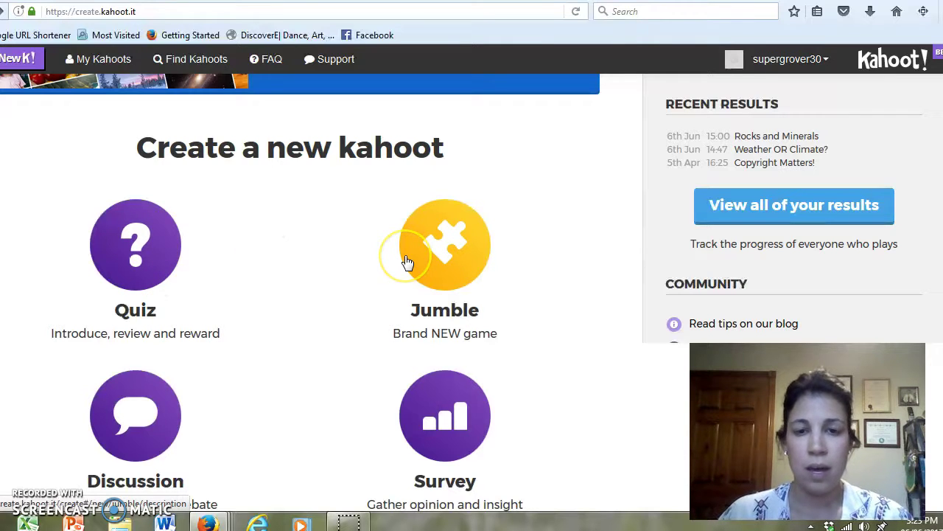
click(128, 413)
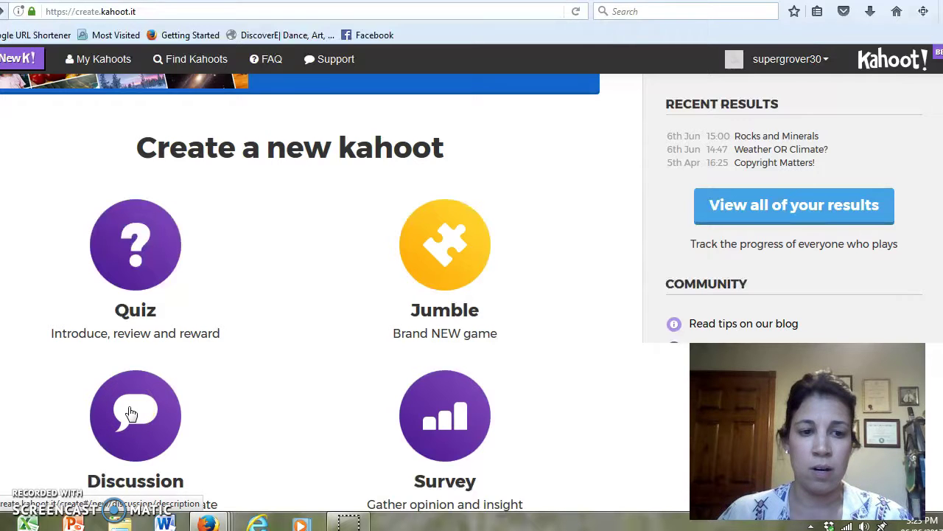
scroll(130, 412, down, 2)
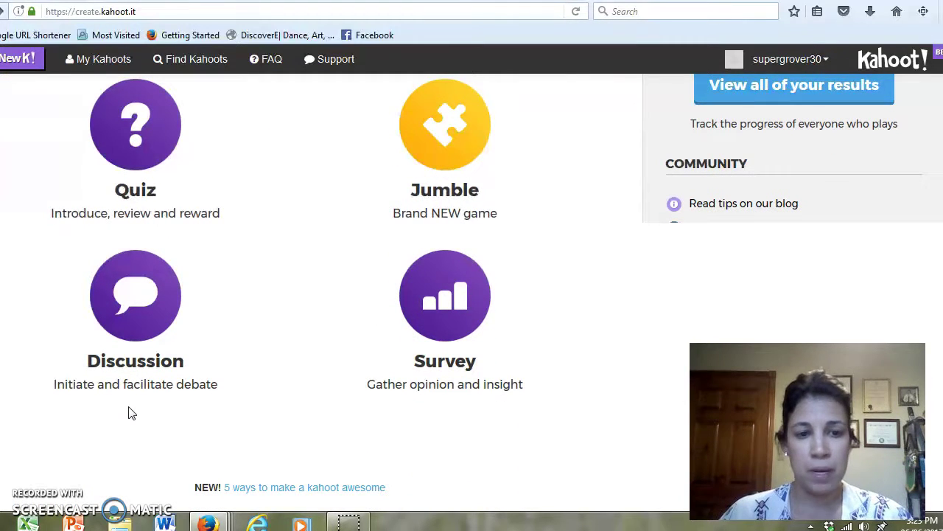
click(543, 328)
click(459, 317)
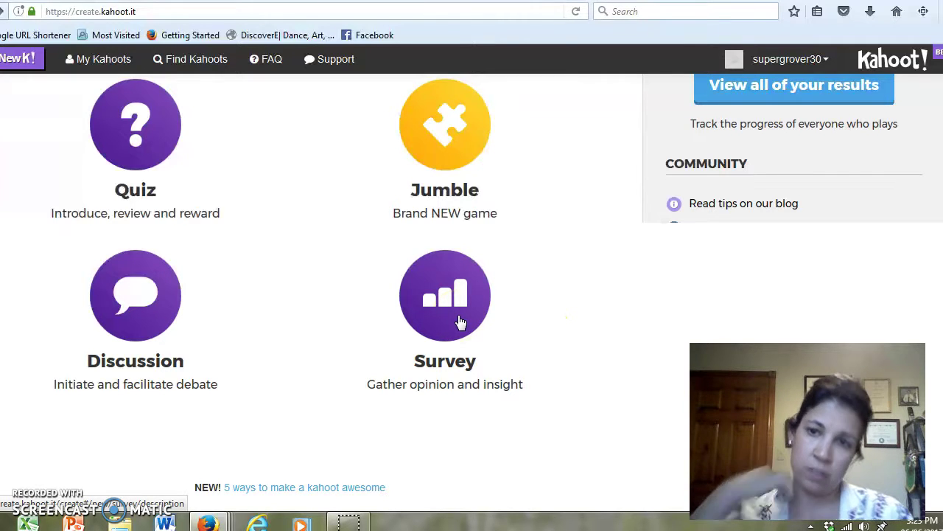
scroll(458, 322, up, 5)
click(119, 65)
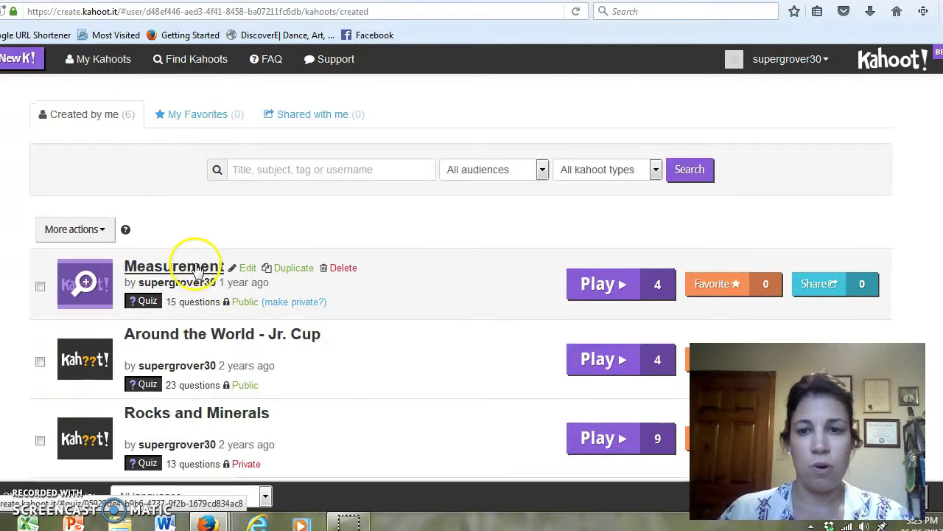
- Review the six kahoots in My Kahoots, then start a new Quiz kahoot
scroll(189, 247, down, 4)
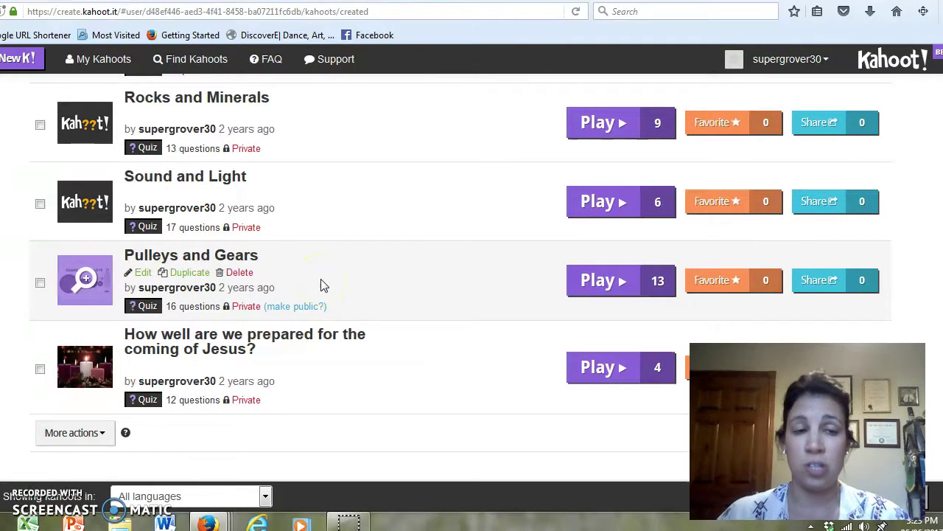
scroll(320, 286, up, 4)
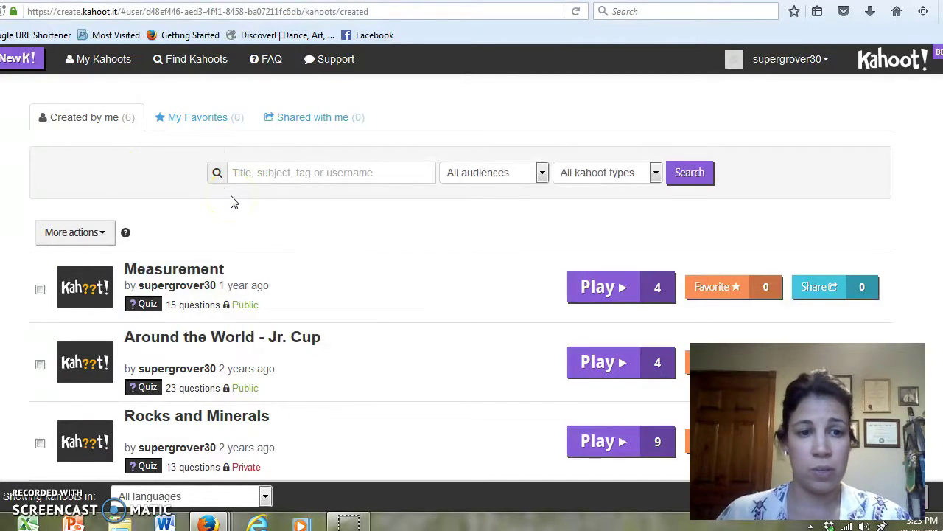
scroll(231, 206, down, 3)
scroll(148, 162, up, 3)
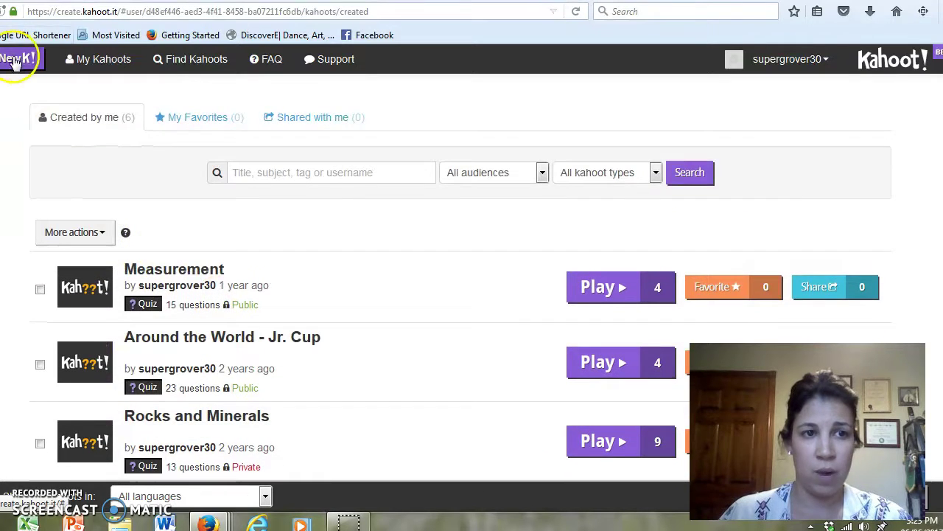
click(15, 61)
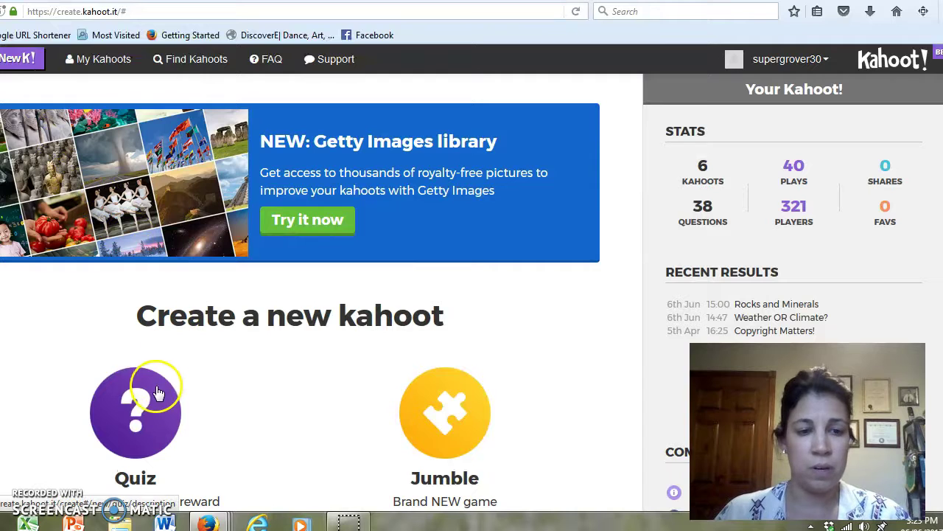
scroll(169, 346, down, 2)
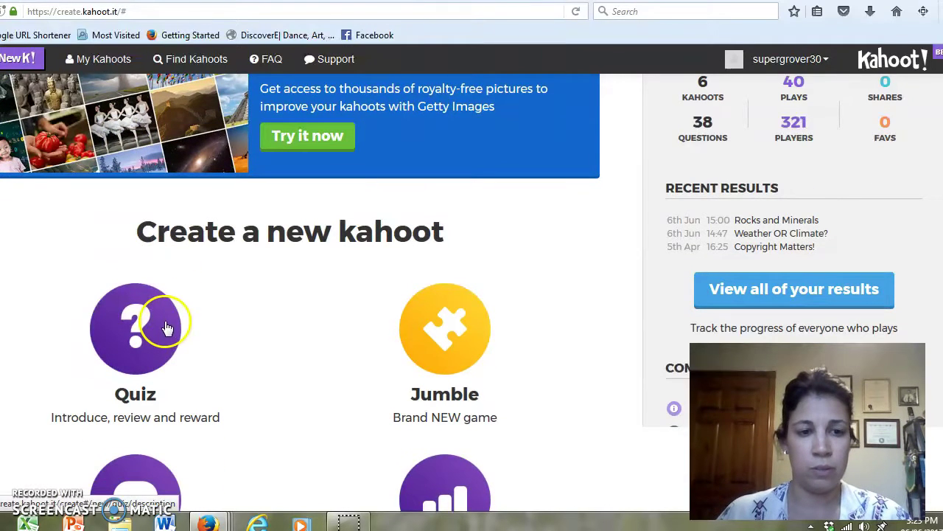
click(165, 325)
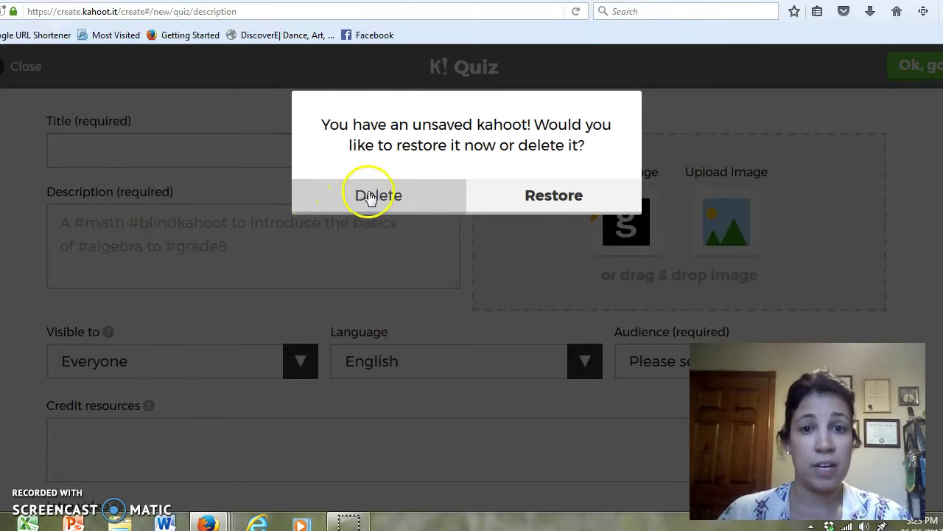
- Discard the unsaved kahoot, title the quiz 'Digital assessment tools' and set the audience to School
click(442, 196)
click(162, 161)
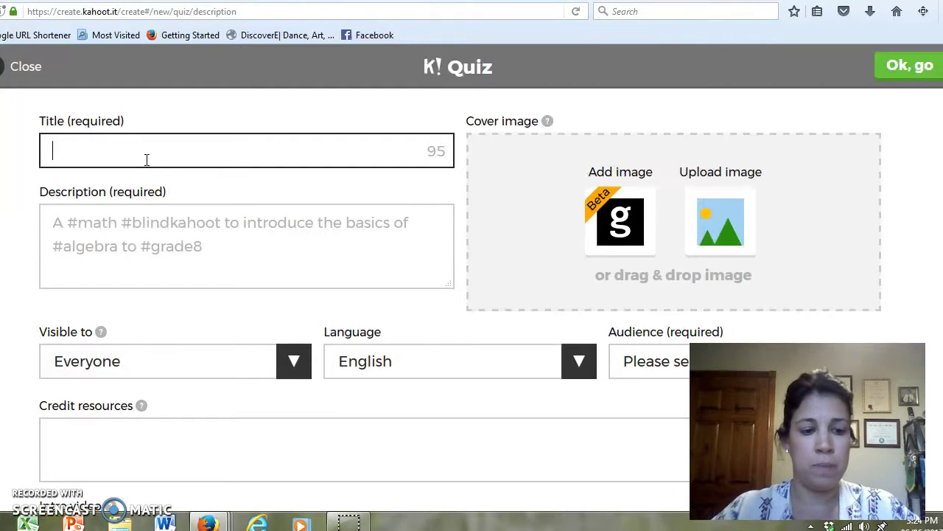
text(Digital)
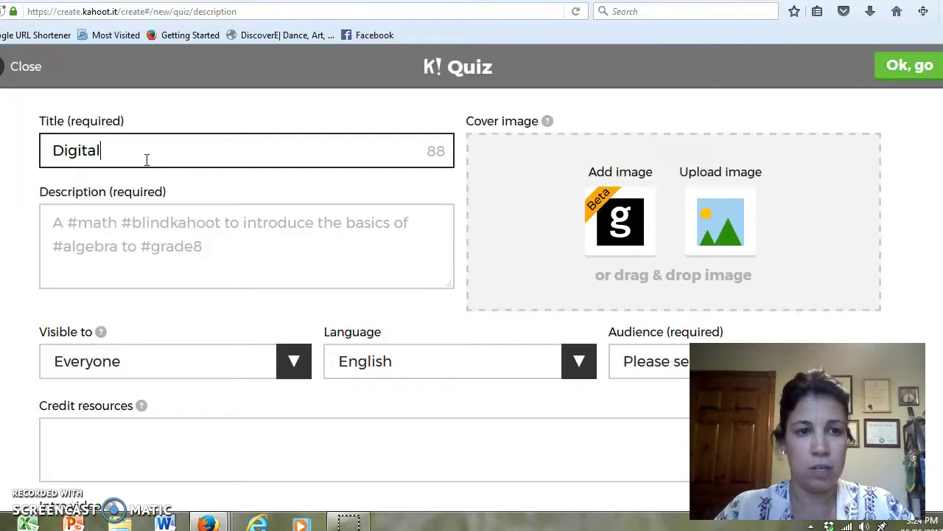
text( assessment tools)
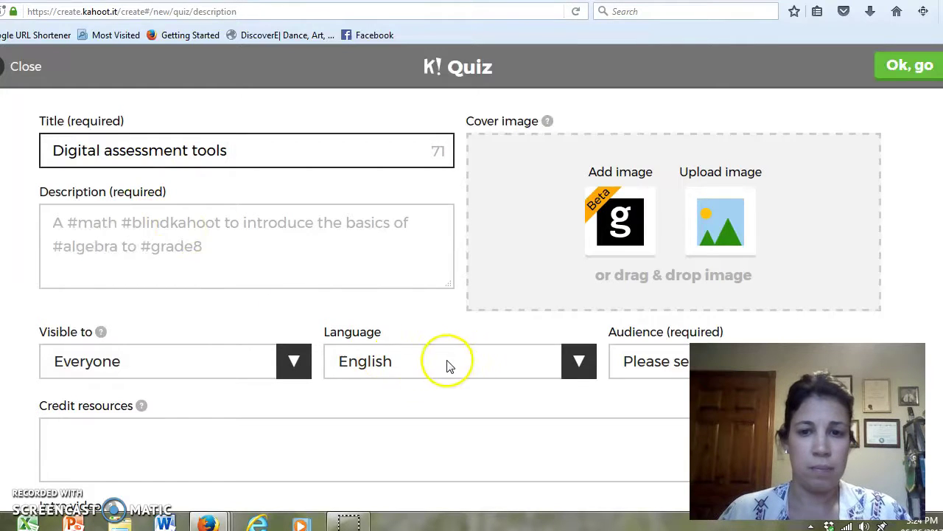
scroll(506, 358, down, 2)
click(693, 277)
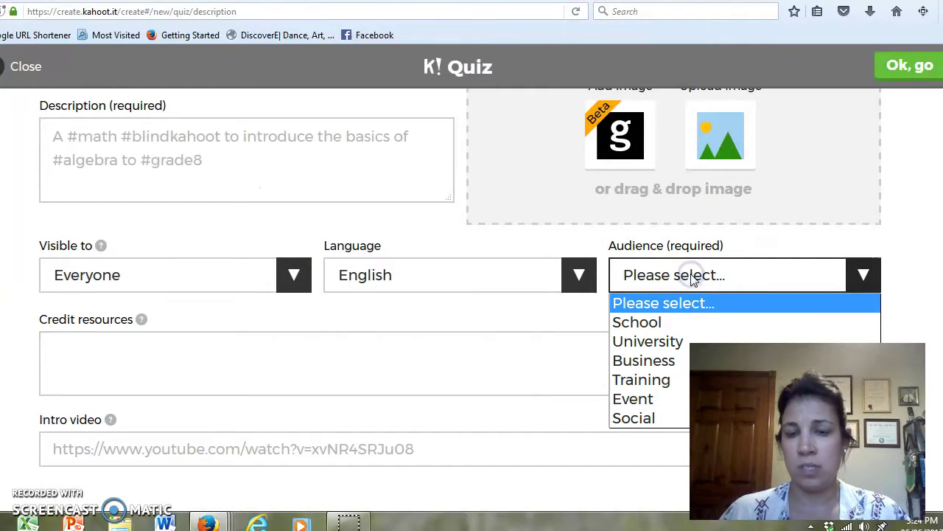
click(694, 280)
click(692, 275)
click(687, 322)
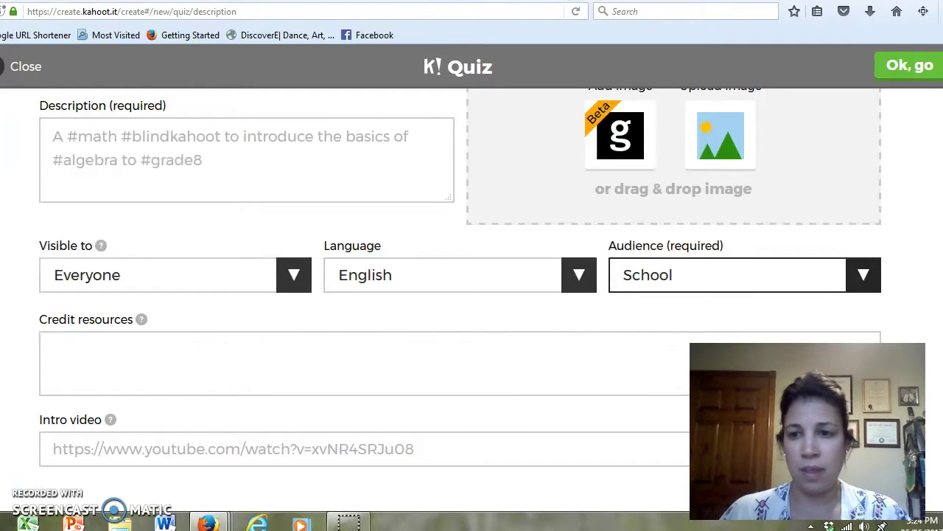
- Add the description 'various assessment tools for educators' and confirm the quiz details
click(917, 68)
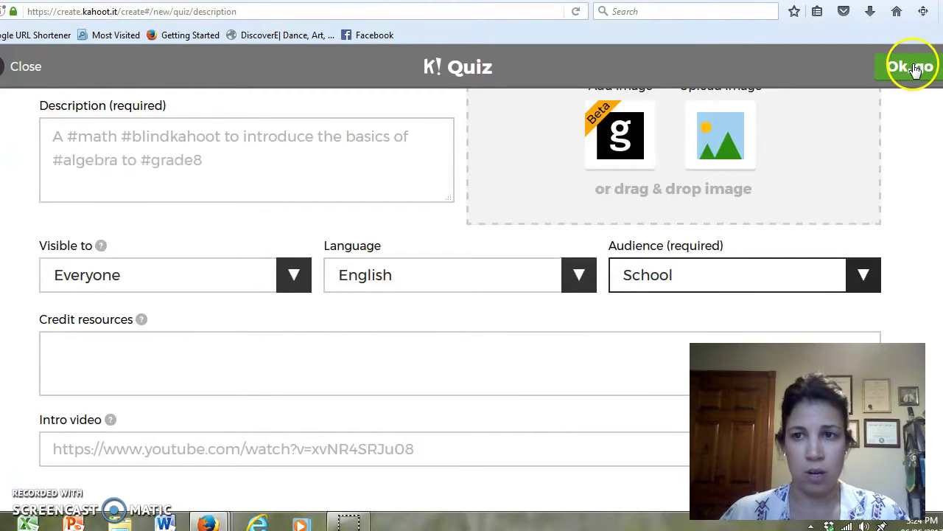
click(908, 67)
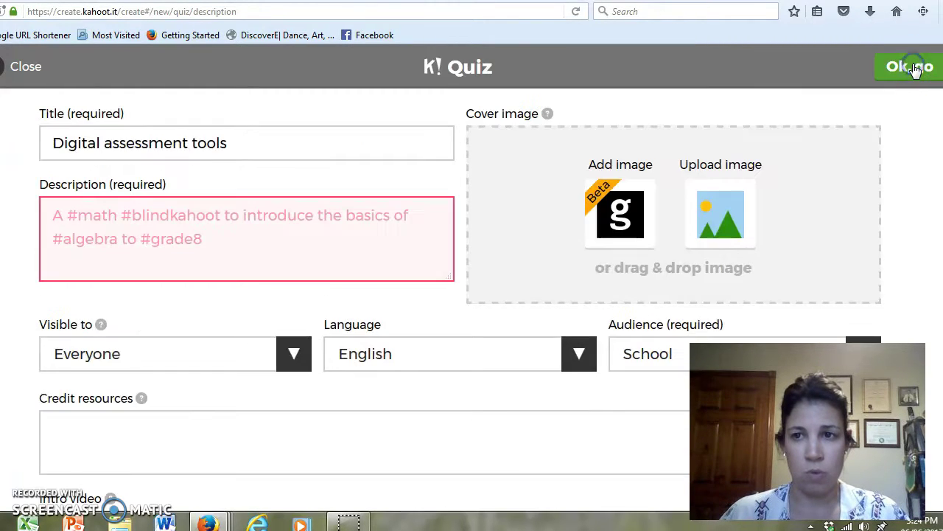
click(205, 238)
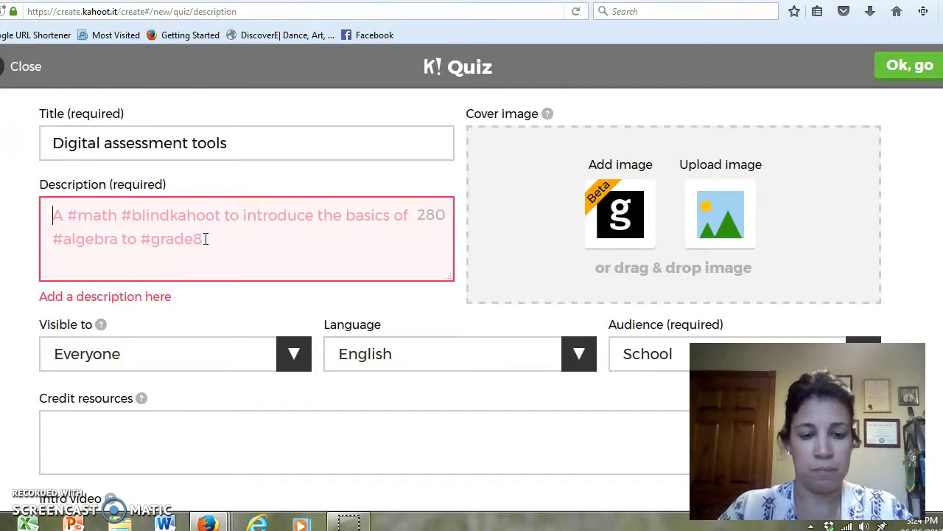
text(Various asse)
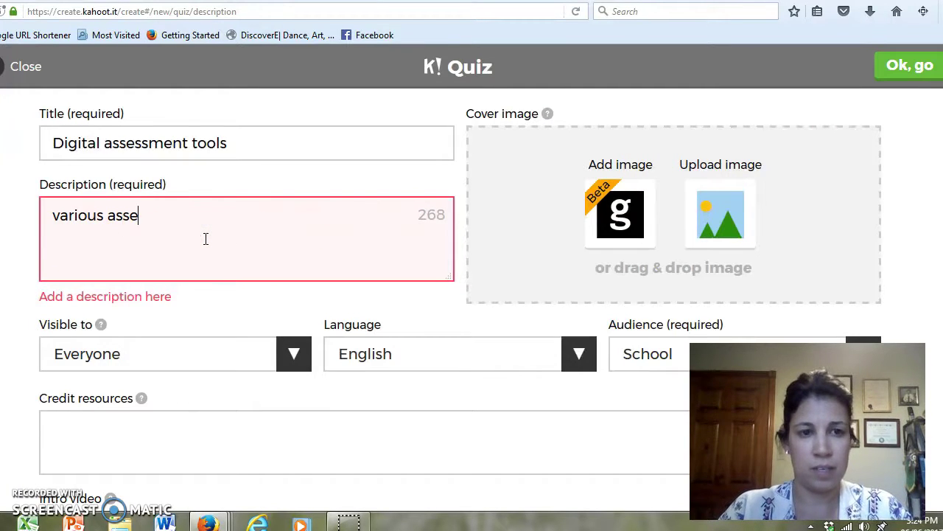
text(ssment )
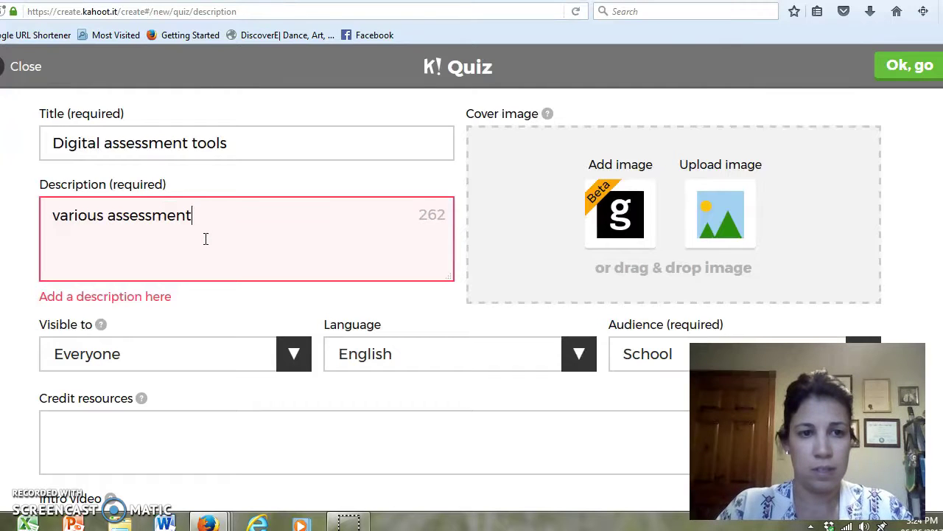
text(tol)
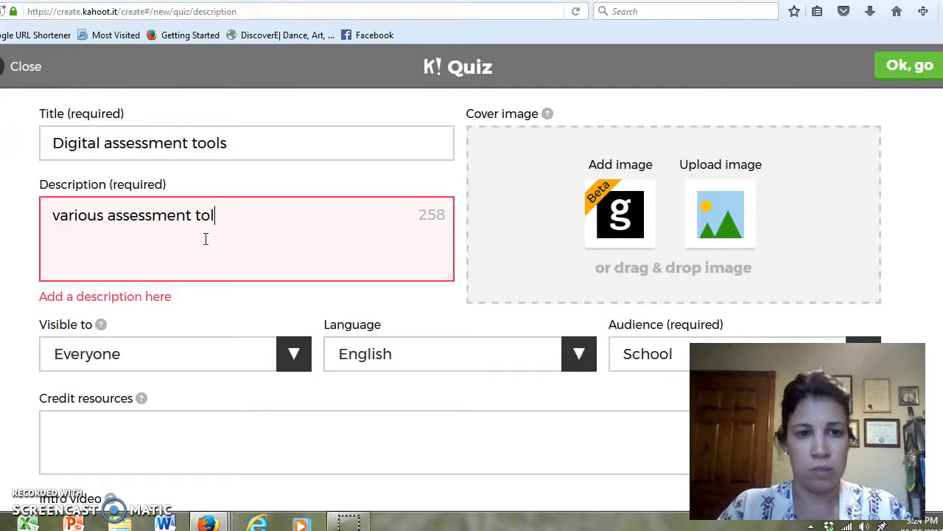
key(BackSpace)
text(ols for educators)
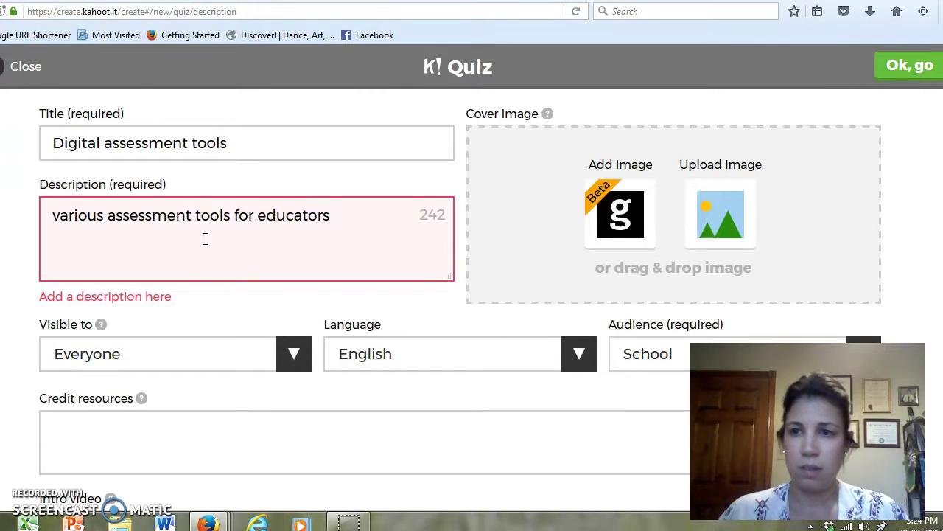
click(892, 70)
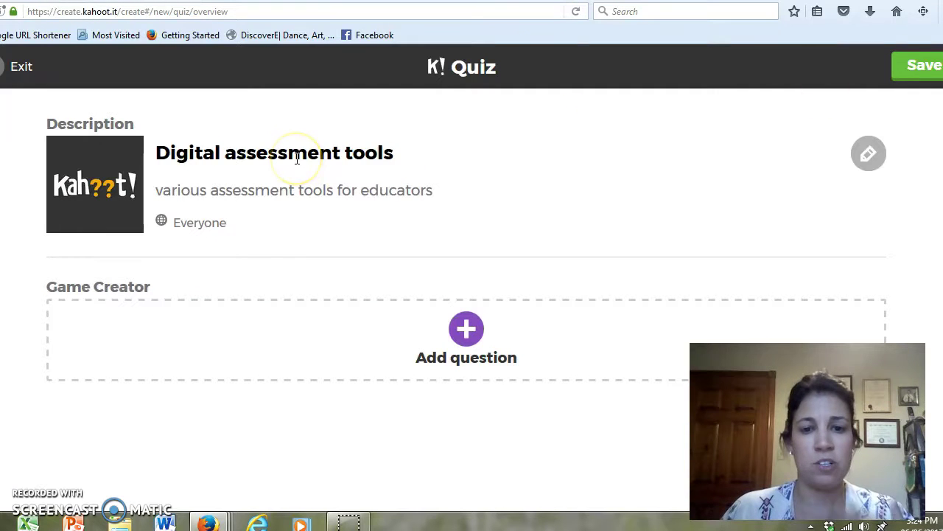
- Add question 1 'Kahoot is....' and fill in its four answer options
click(464, 336)
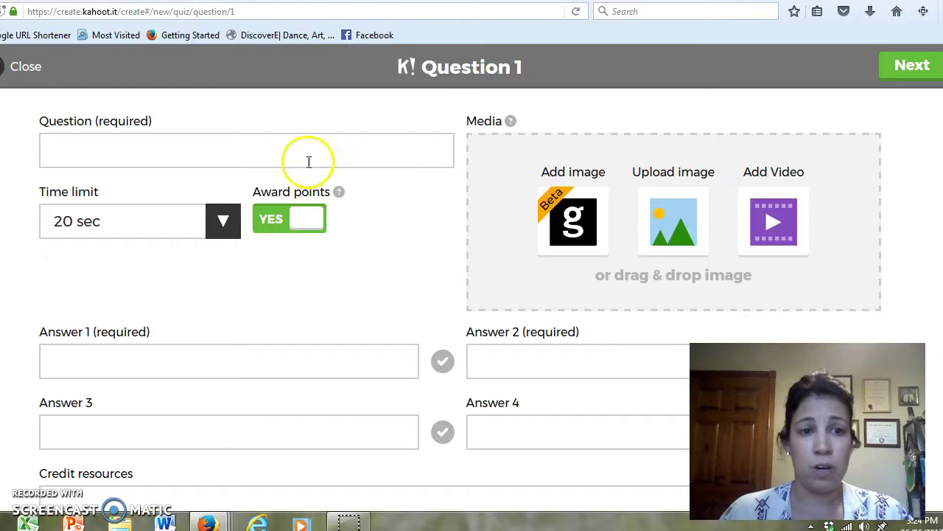
click(191, 141)
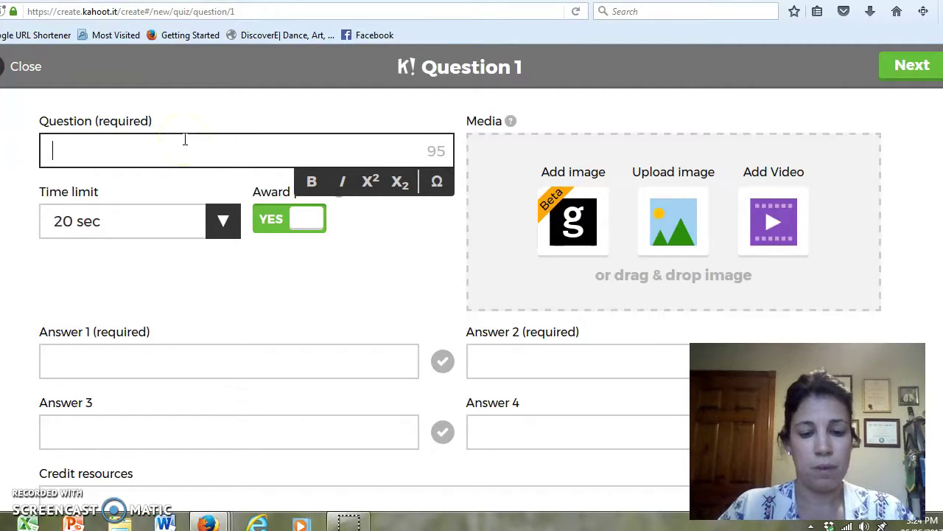
text(Kaho)
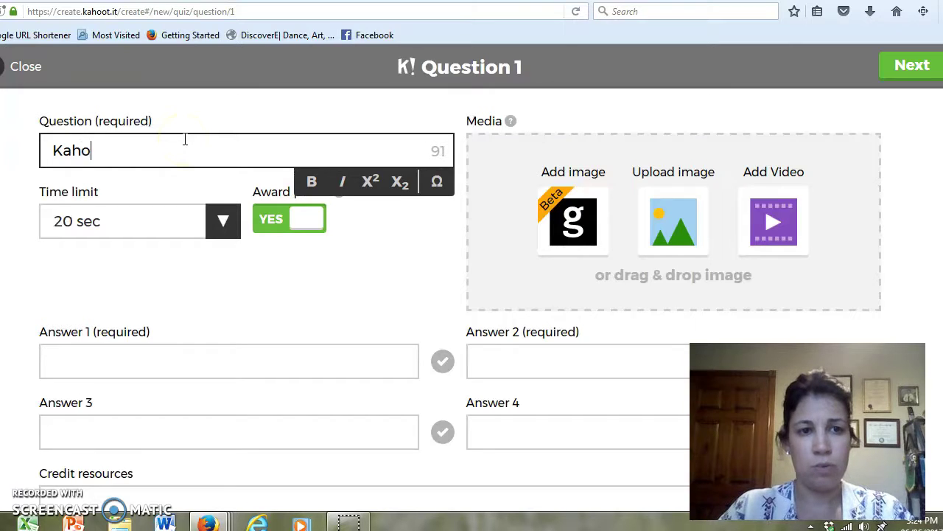
text(ot is....)
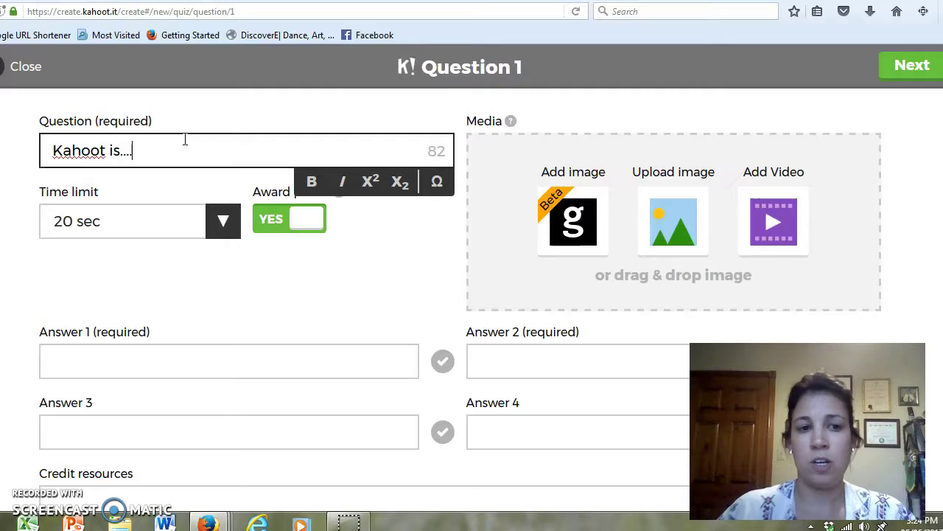
click(204, 368)
text(fun)
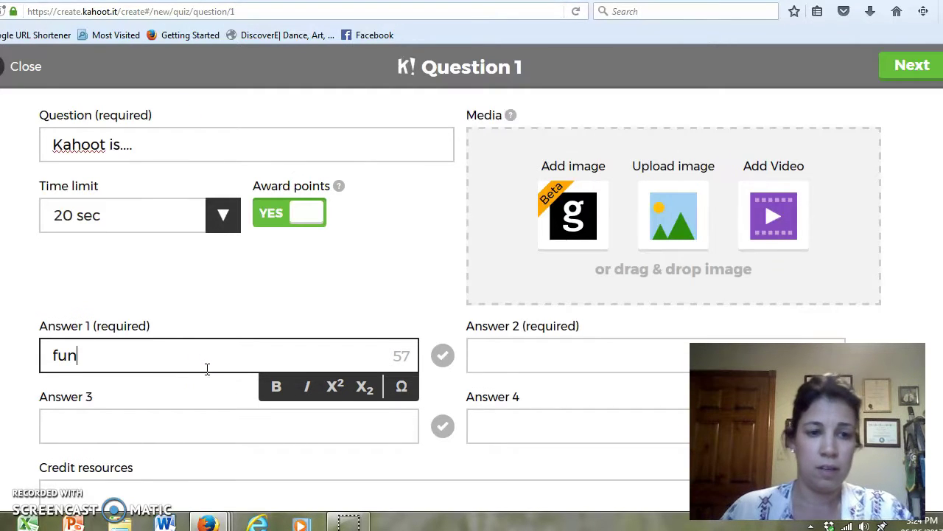
scroll(589, 264, down, 2)
click(587, 270)
text(boring)
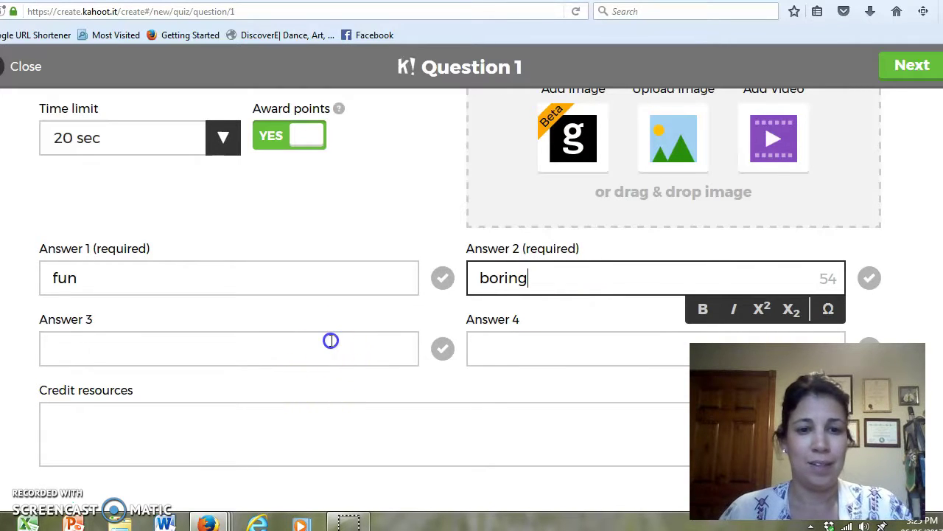
click(331, 340)
text(free)
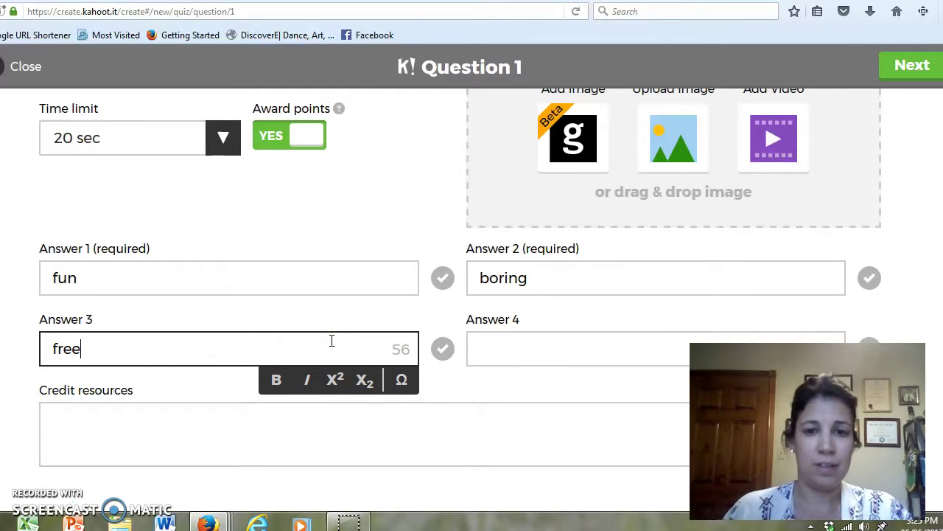
click(133, 275)
text(, interactive)
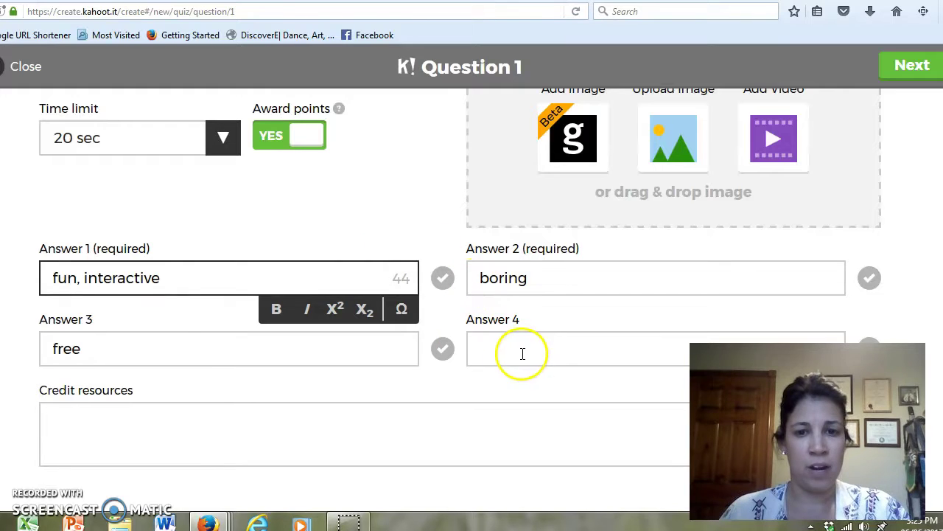
click(523, 354)
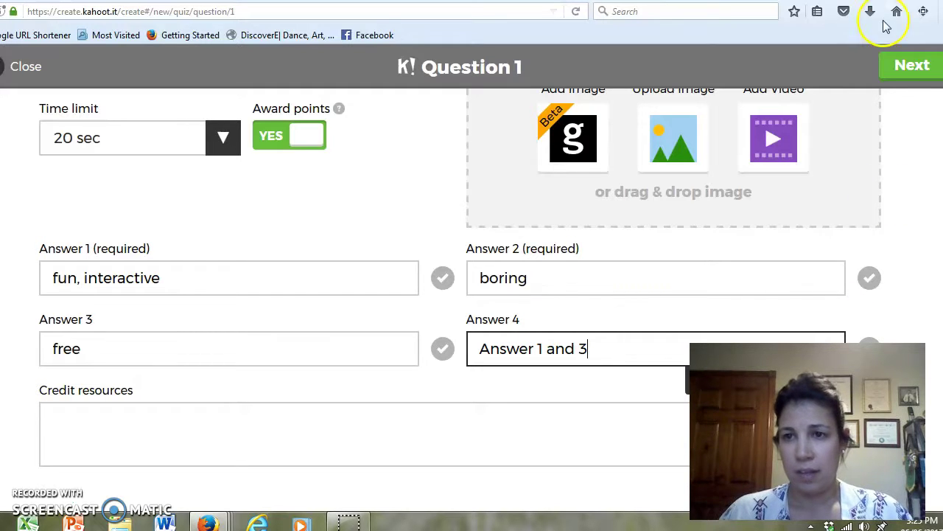
- Mark 'Answer 1 and 3' as correct and finish question 1 with a 20 s limit
click(902, 76)
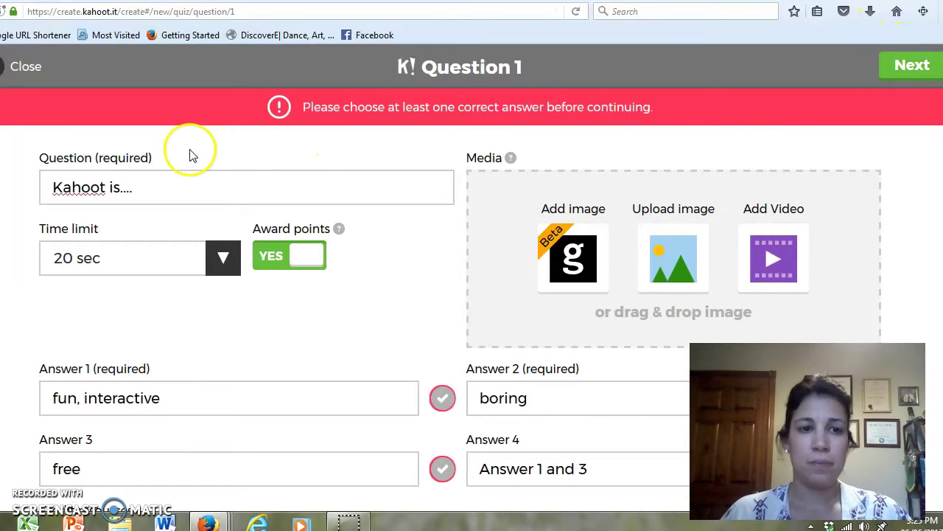
scroll(189, 156, down, 2)
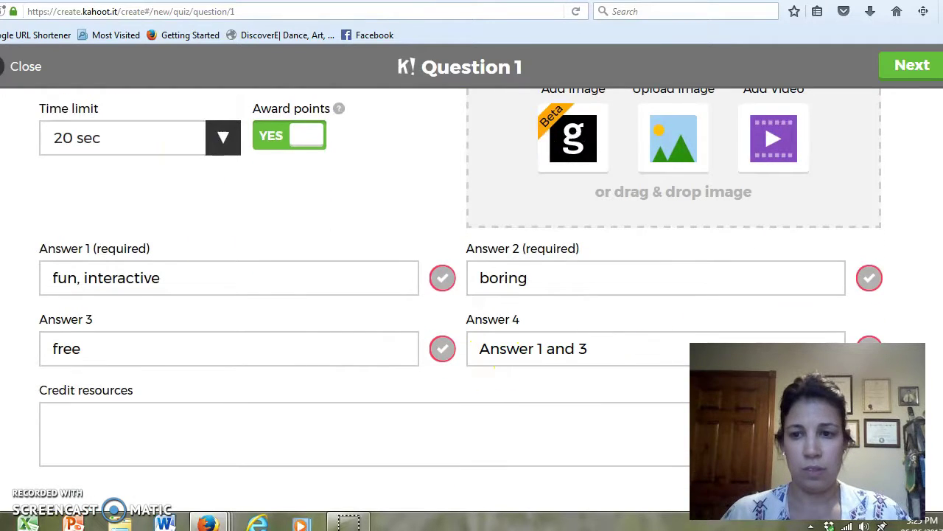
click(870, 337)
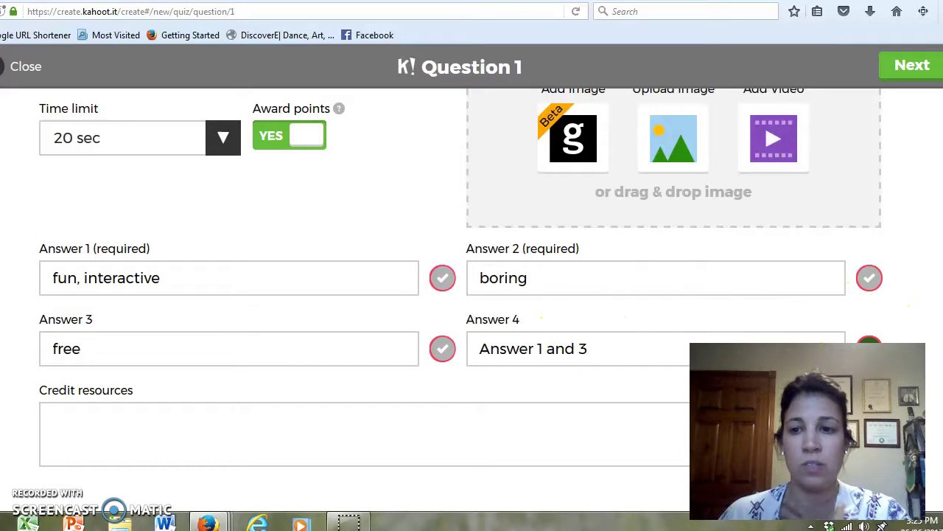
click(888, 66)
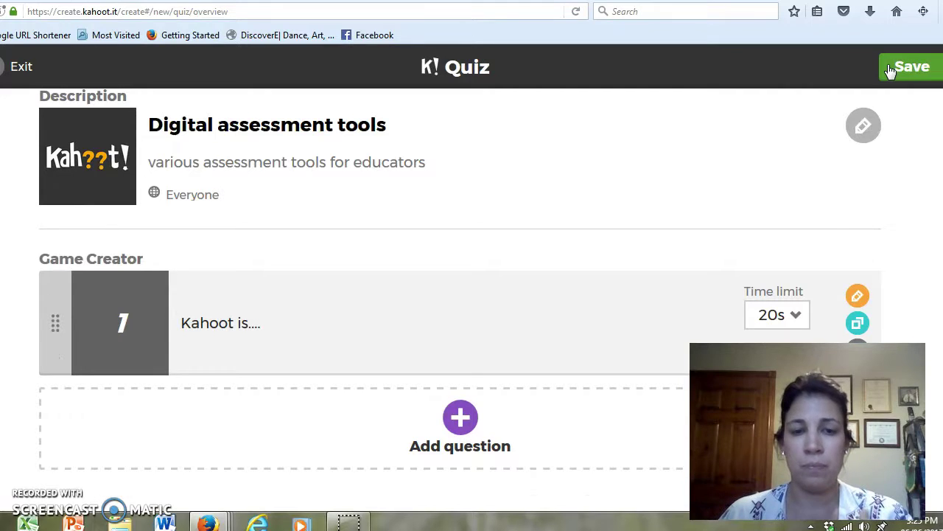
click(461, 419)
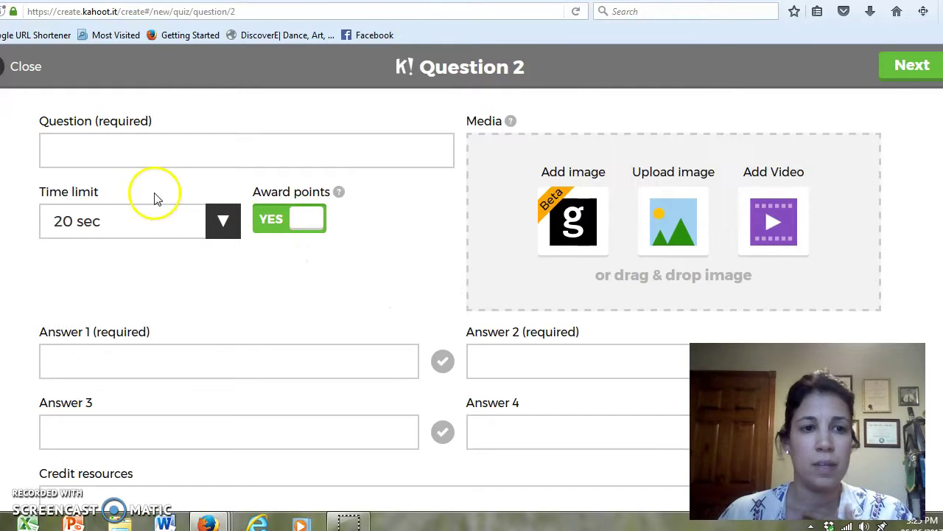
- Write question 2 'kahoot can only be played by intermediate students' with answers true and false
click(125, 155)
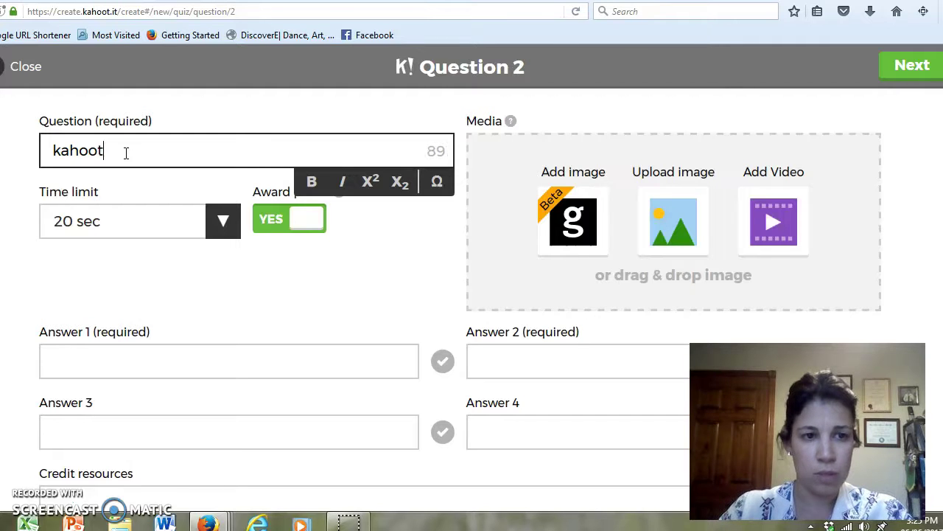
text(ly be played by intermediat)
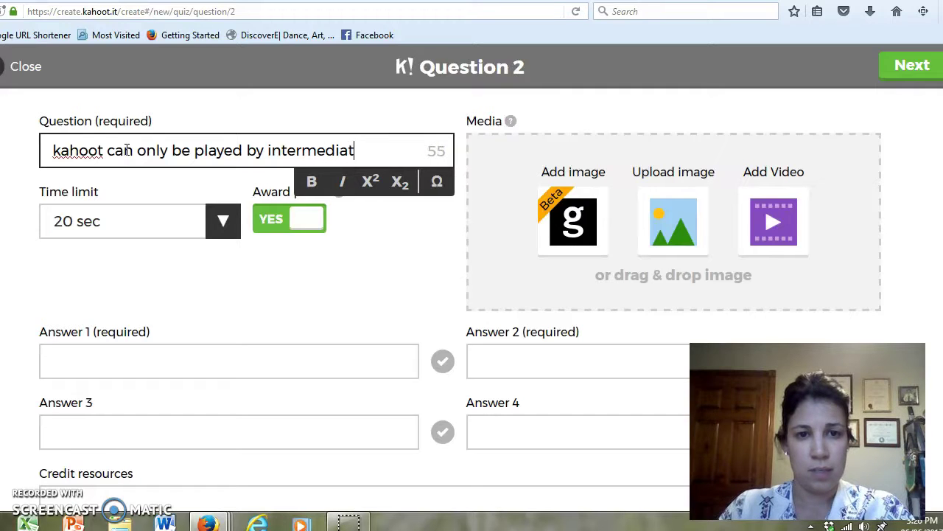
text(ents)
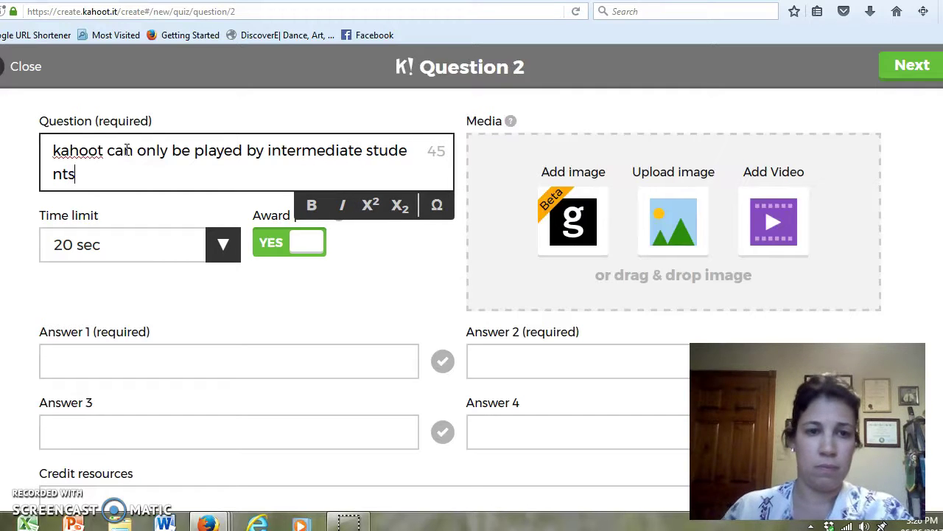
click(119, 356)
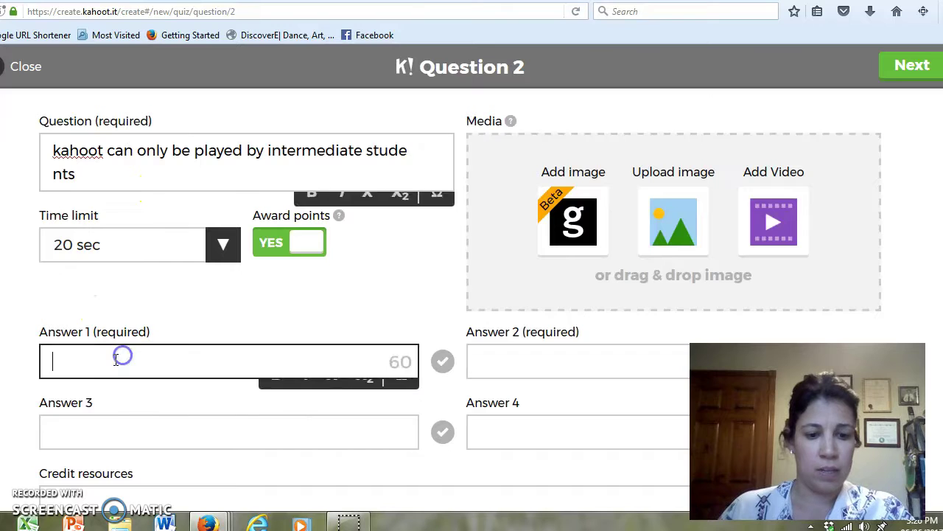
text(true)
click(528, 353)
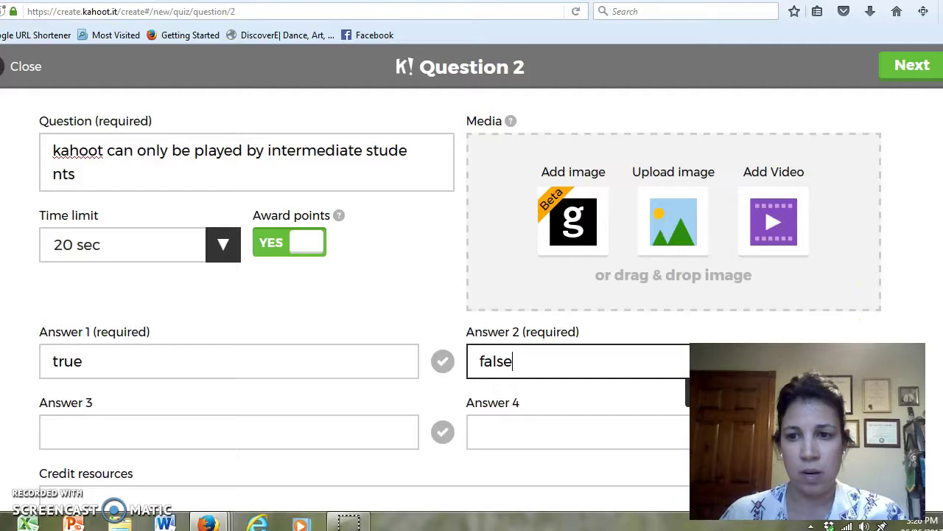
- Mark false as the correct answer and finish question 2
click(896, 68)
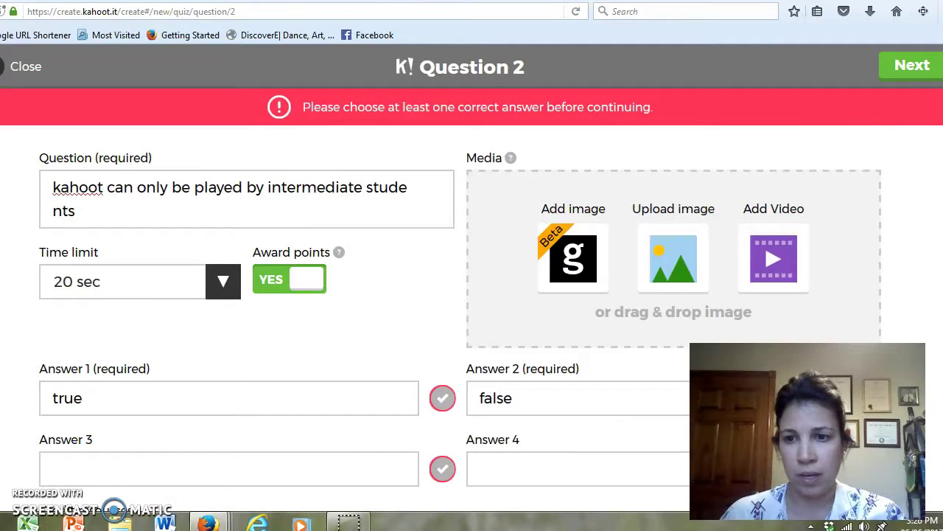
click(907, 70)
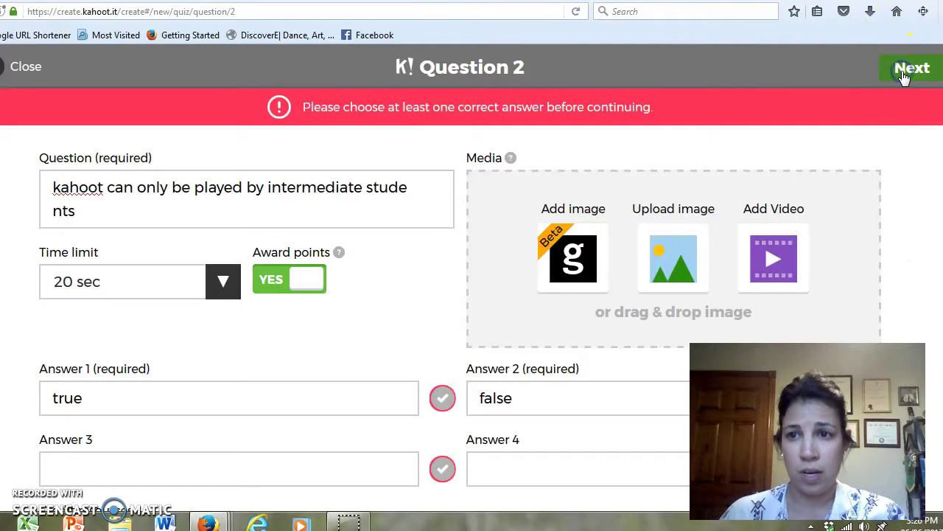
scroll(588, 348, down, 3)
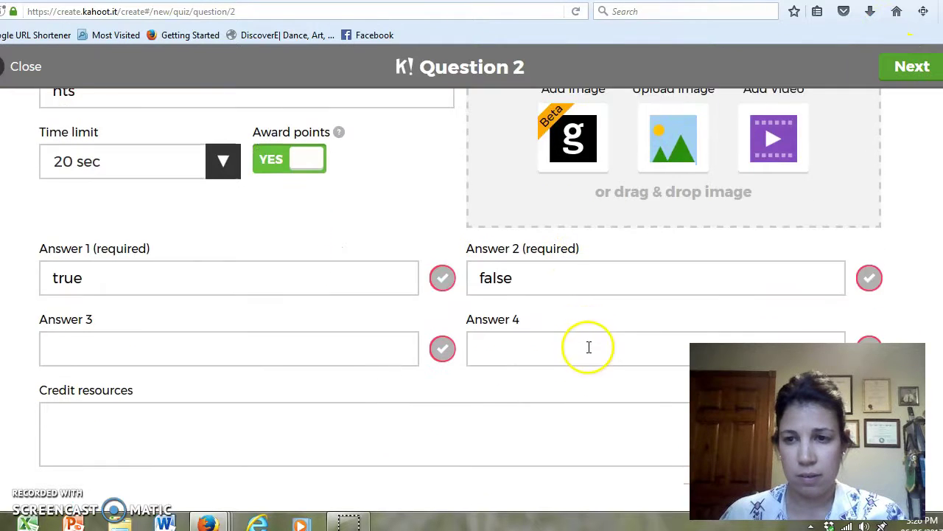
click(869, 277)
click(911, 71)
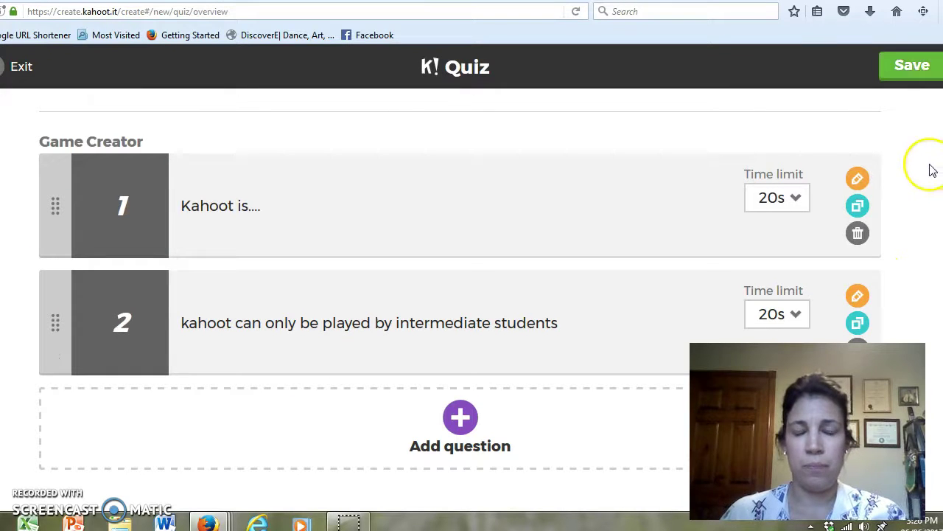
- Save and publish the two-question 'Digital assessment tools' quiz and choose to test-play it
click(914, 72)
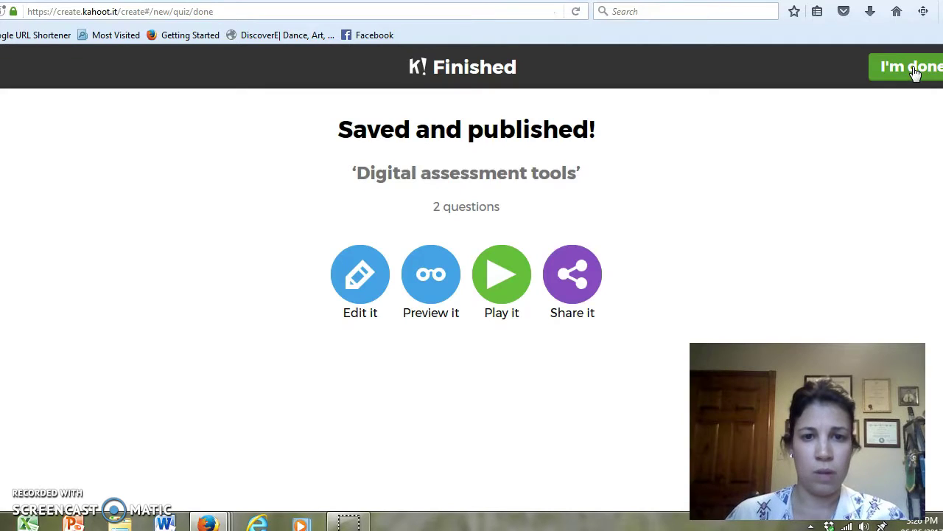
click(510, 280)
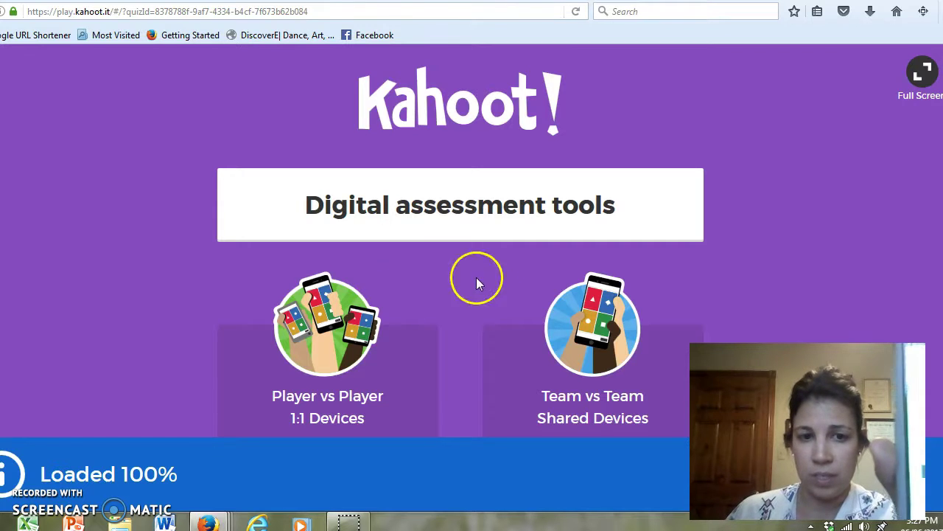
- Launch a Classic player-vs-player game and wait in the Game PIN lobby for one player
scroll(344, 337, down, 2)
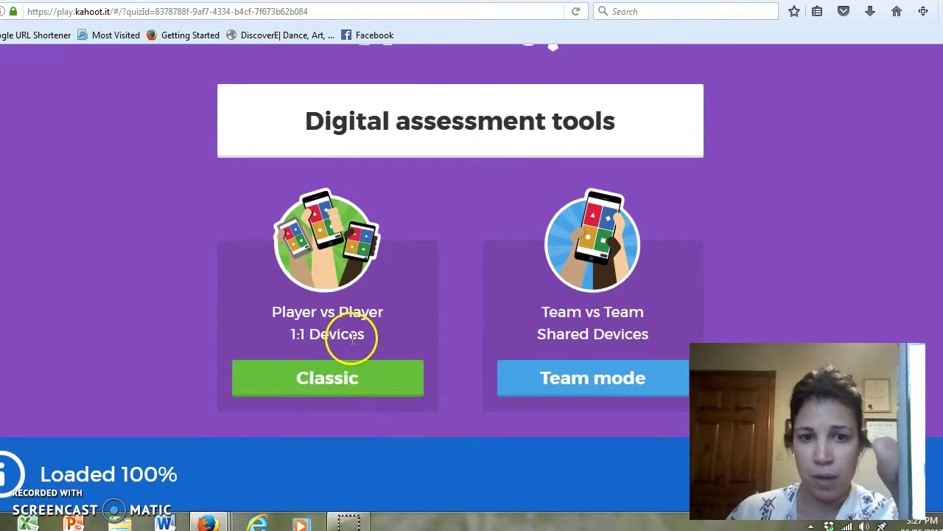
click(337, 388)
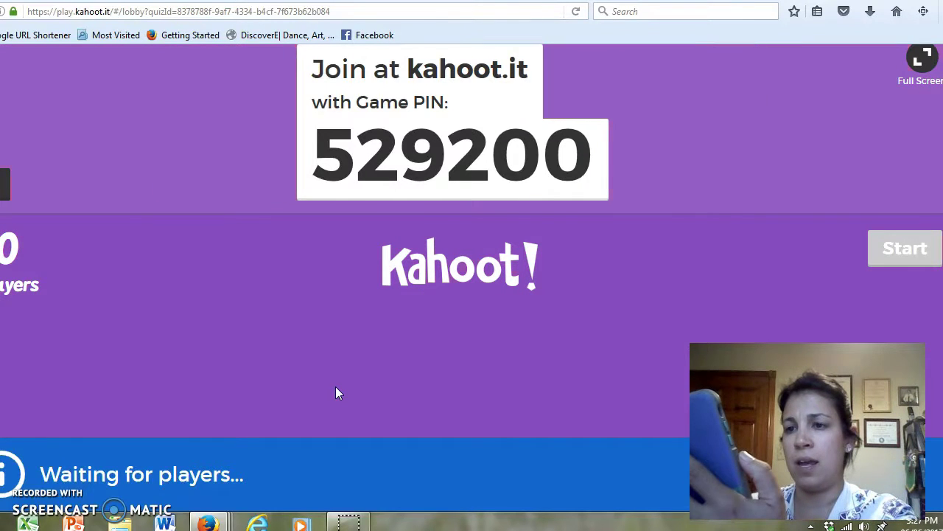
click(99, 356)
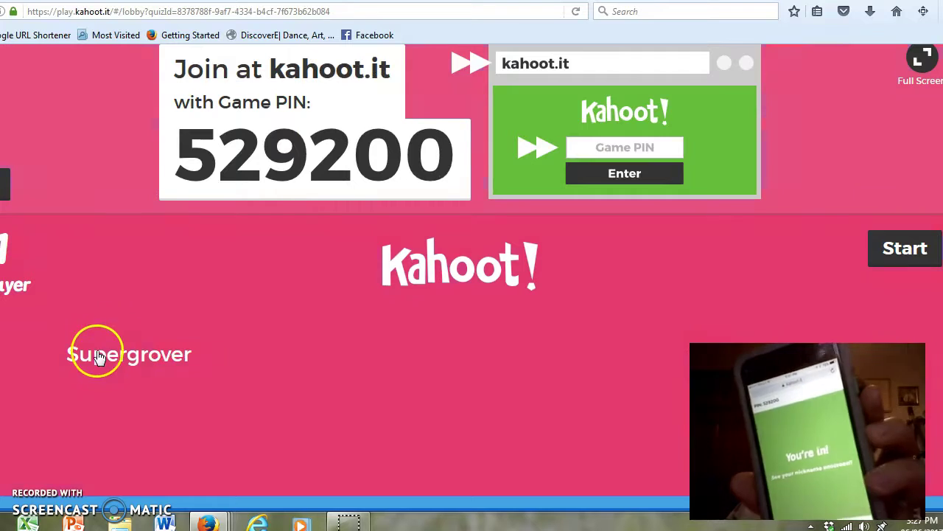
- Start the game, run question 1 through to the scoreboard, and advance to question 2 of 2
click(914, 249)
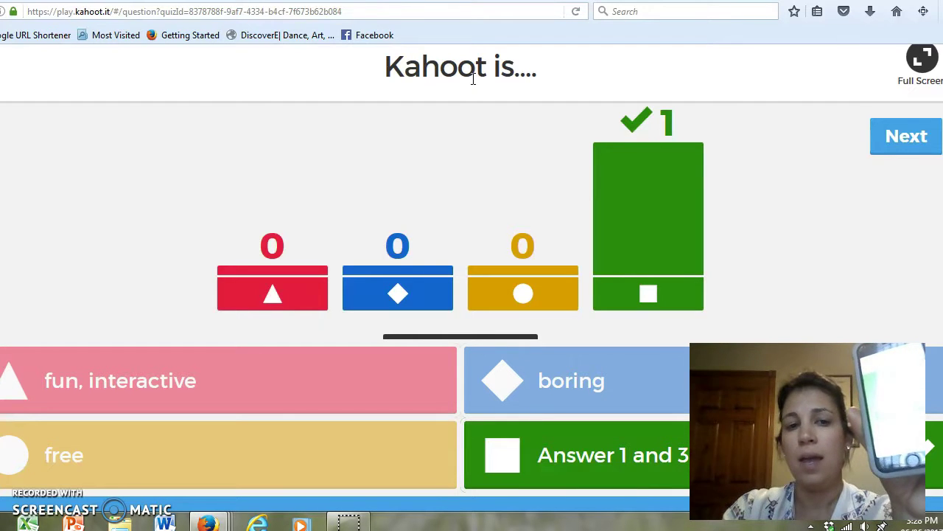
click(914, 139)
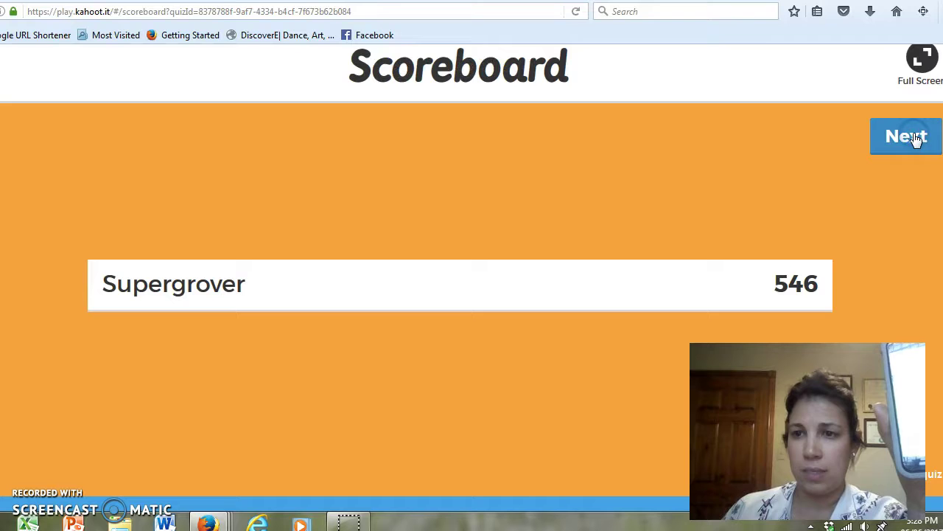
click(821, 339)
click(912, 153)
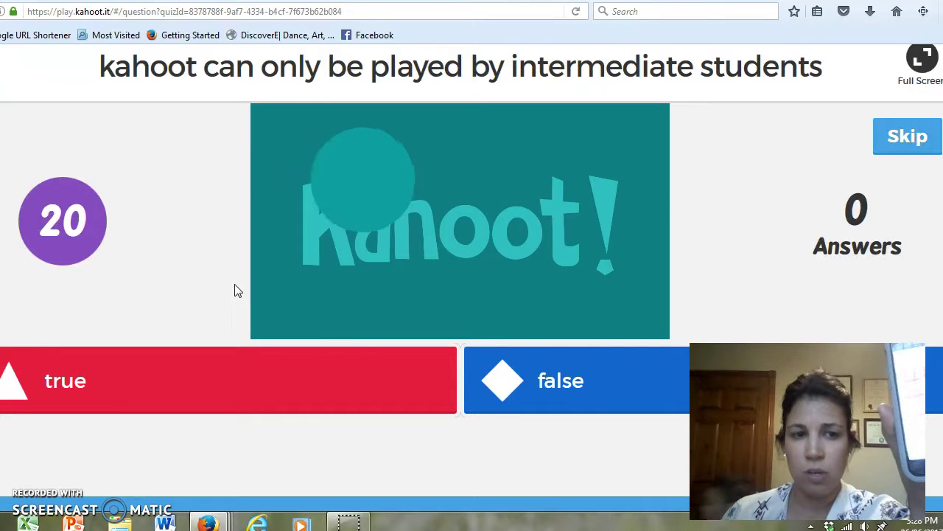
- Advance past question 2's results to the podium: 1,466 points with 2 of 2 correct
click(474, 369)
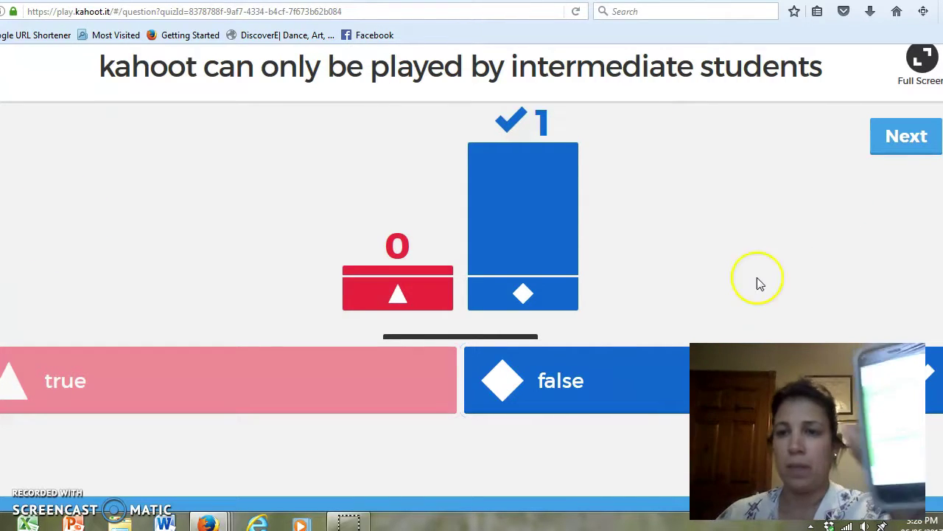
click(897, 152)
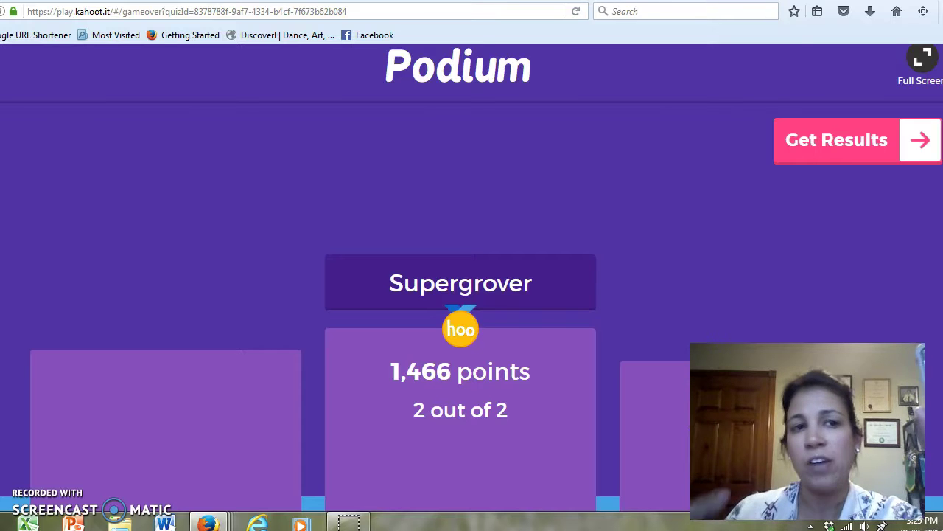
click(876, 161)
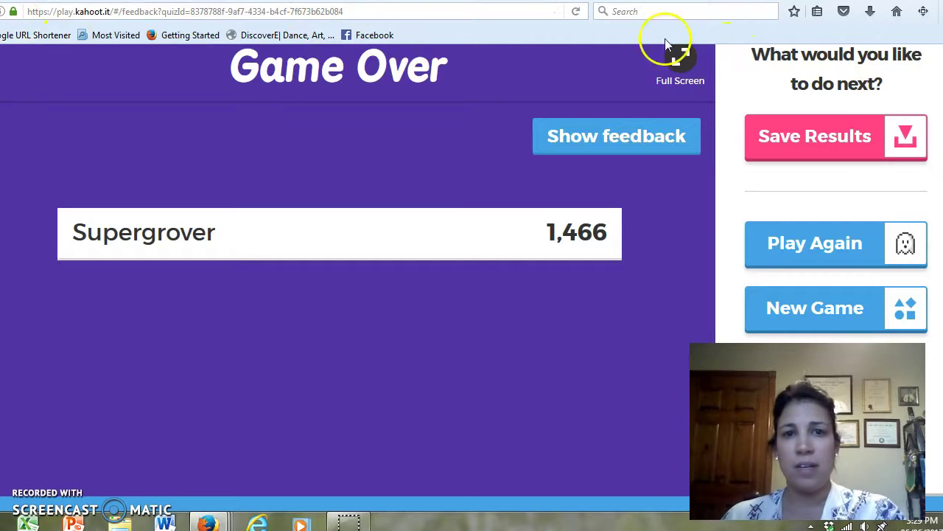
- Finish the published quiz, return to the kahoots list, and open the Pulleys and Gears quiz details
key(ctrl+Tab)
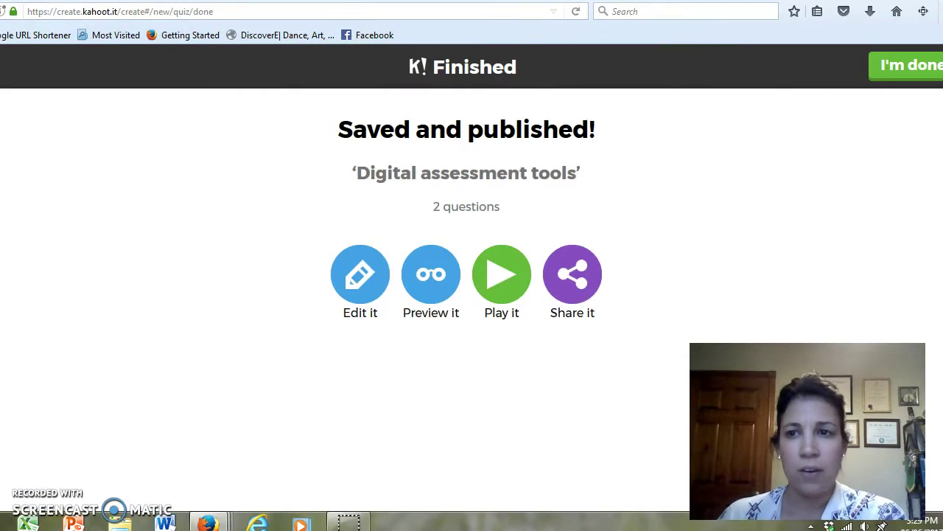
click(911, 66)
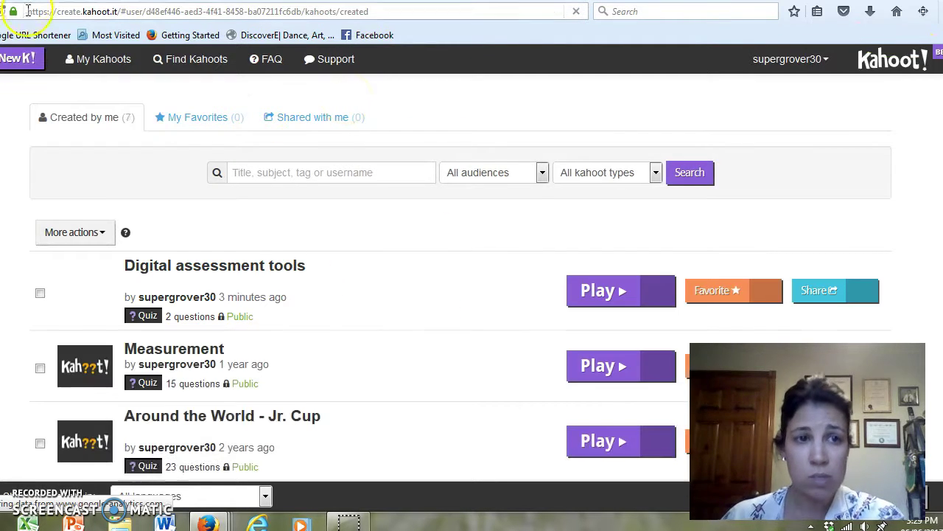
mouse_move(245, 361)
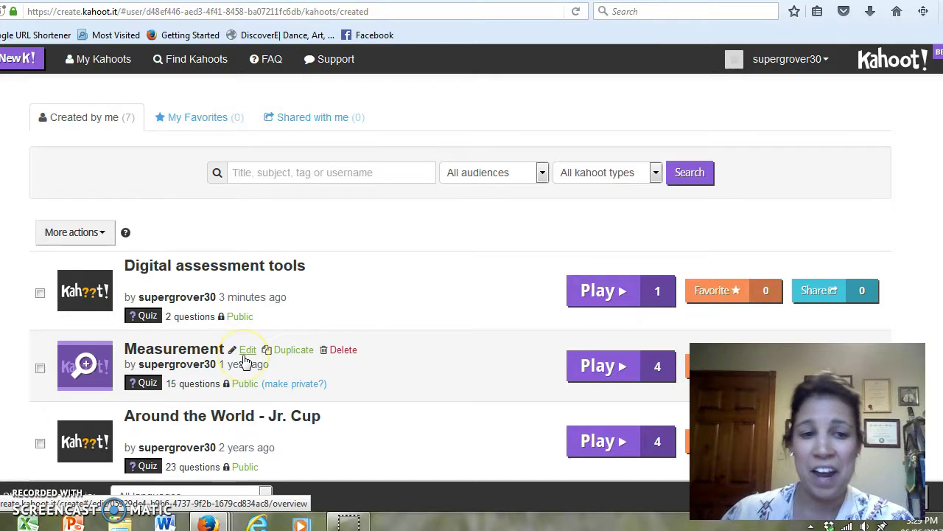
scroll(246, 362, down, 3)
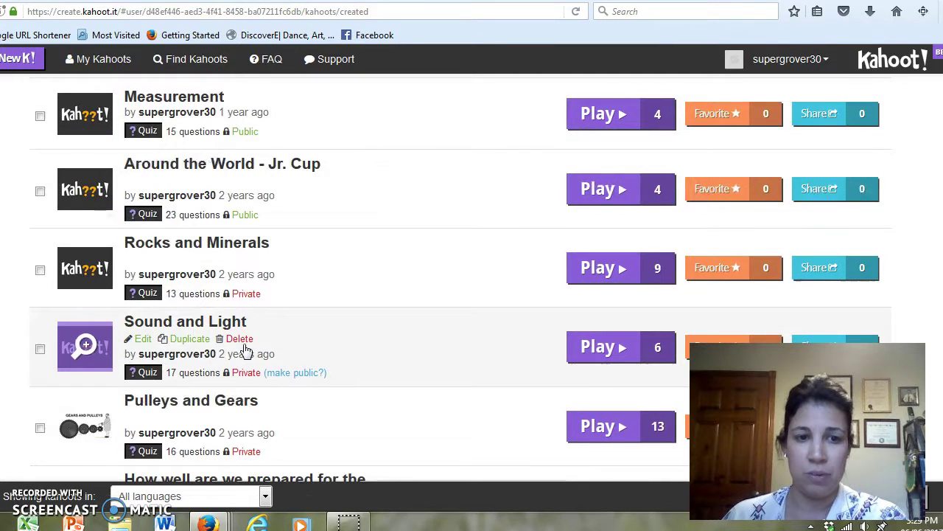
click(212, 404)
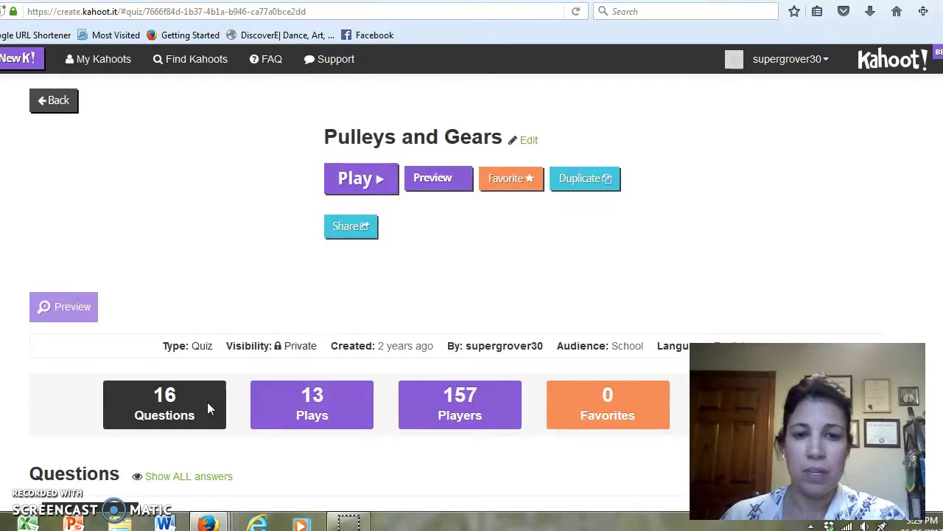
- Reveal the answers for question 1 of Pulleys and Gears
scroll(207, 402, down, 3)
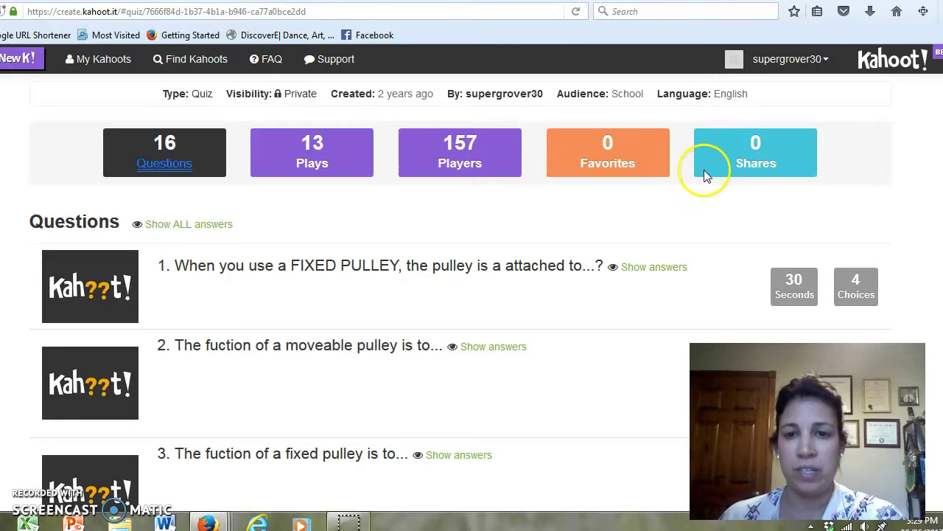
click(664, 269)
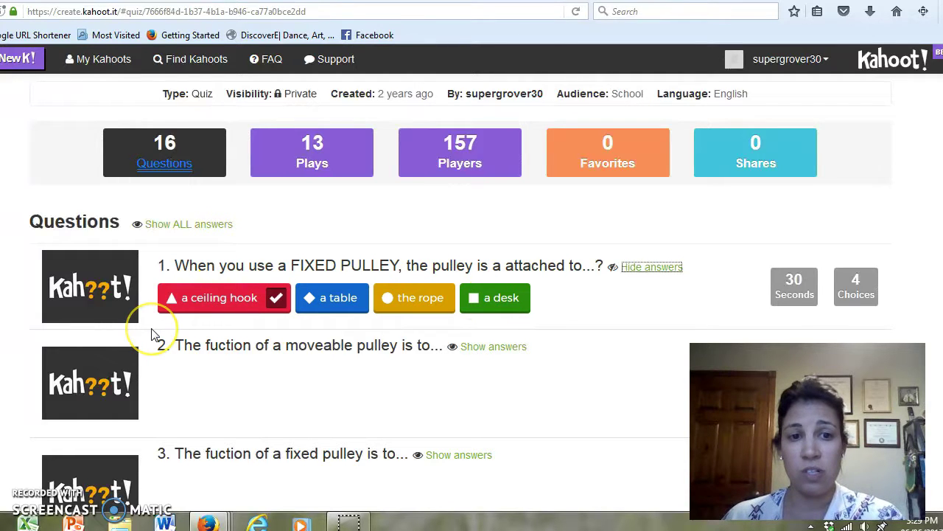
click(203, 311)
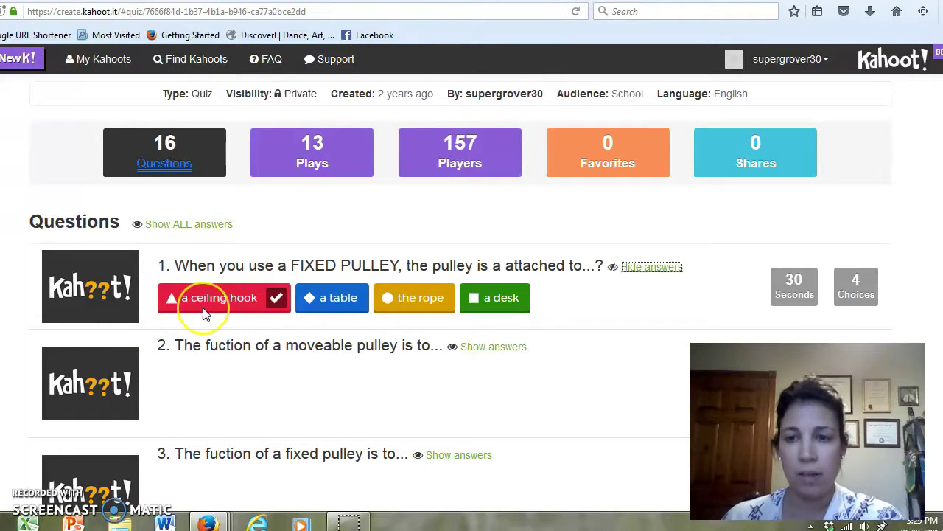
click(658, 319)
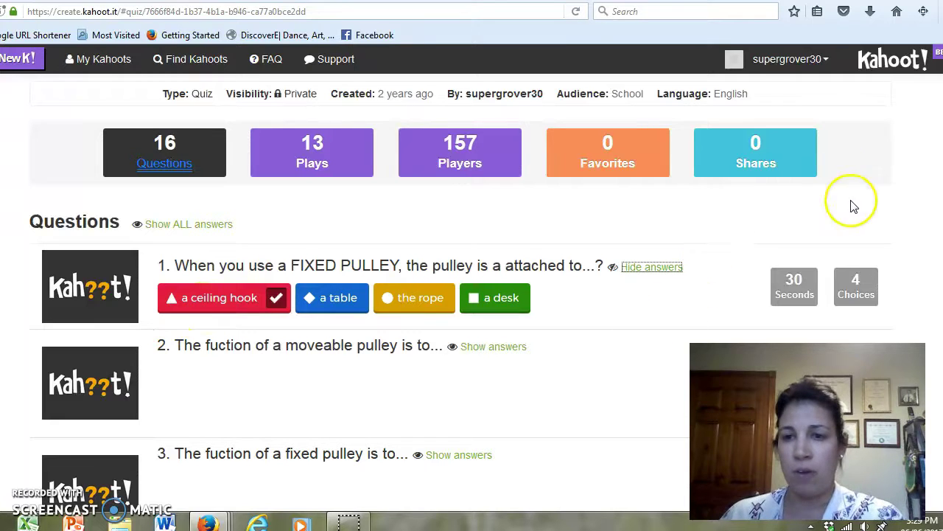
- Scroll down through the 16 Pulleys and Gears questions
scroll(817, 306, down, 1)
scroll(816, 306, down, 3)
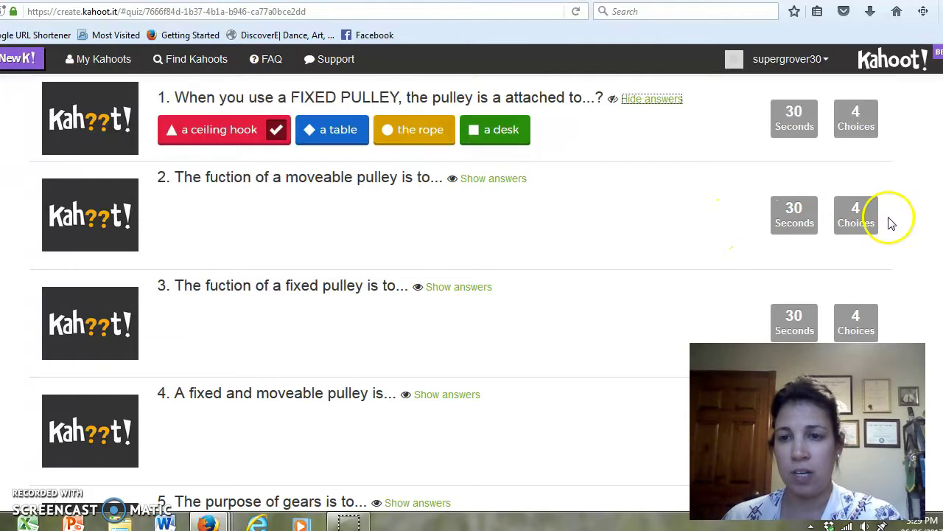
scroll(876, 222, down, 4)
scroll(872, 222, down, 10)
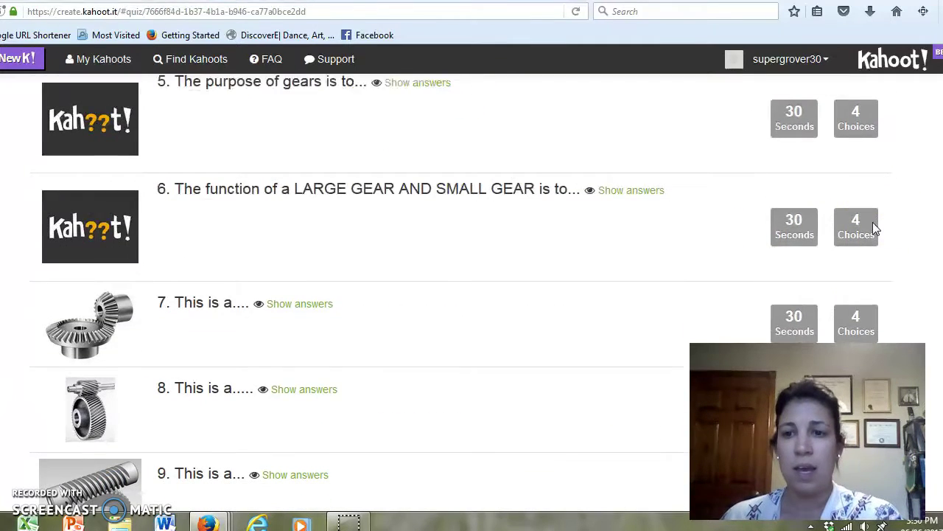
scroll(873, 223, down, 5)
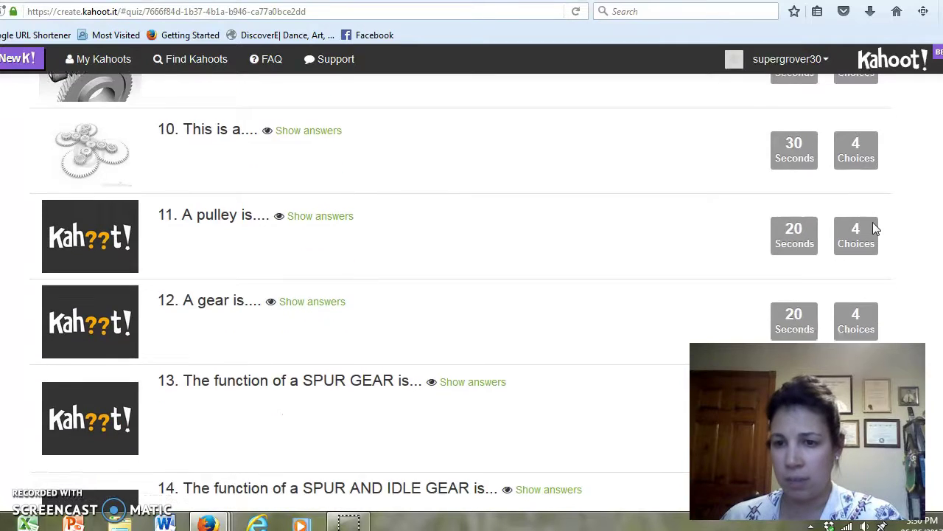
click(870, 283)
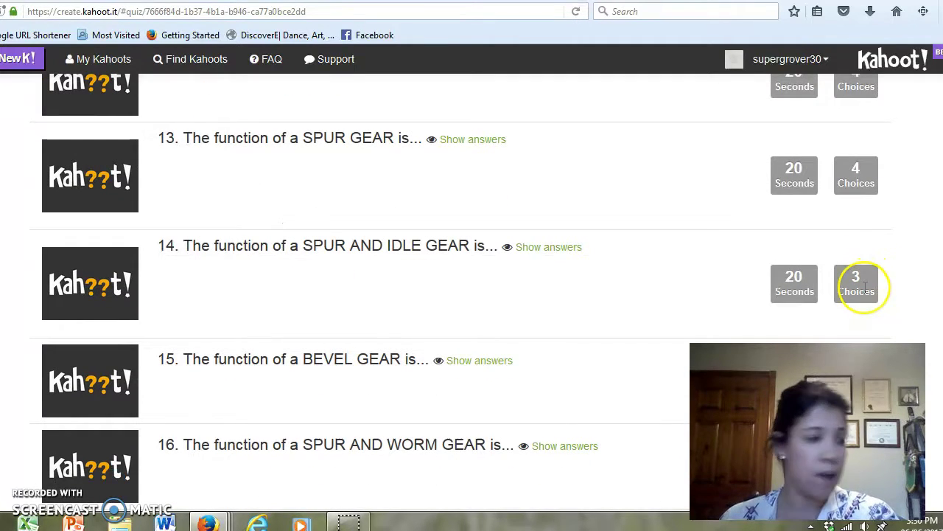
scroll(865, 291, down, 1)
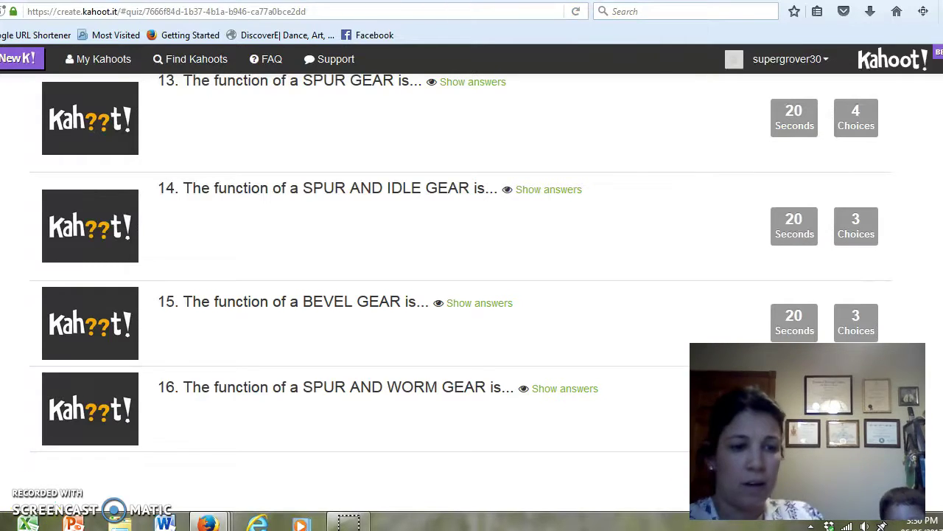
- Scroll back to the top and go back to the My Kahoots list
scroll(494, 383, up, 5)
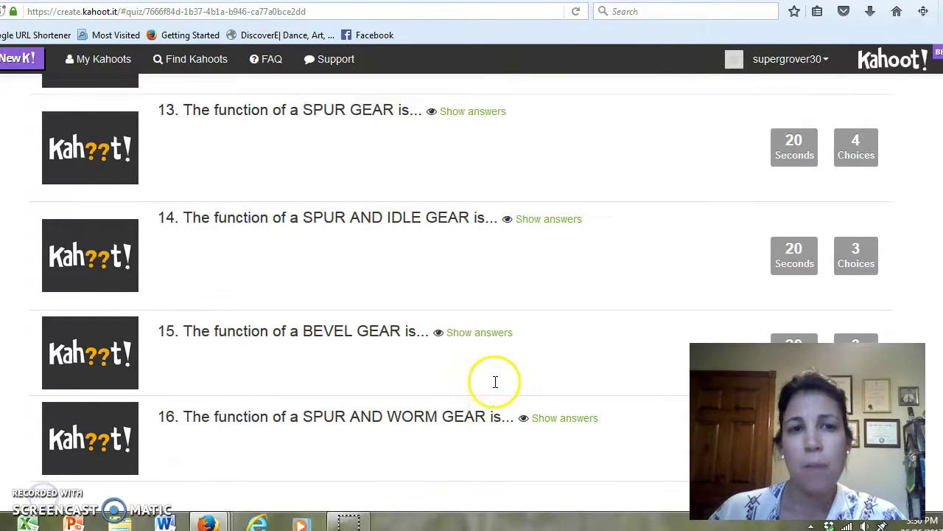
scroll(495, 383, up, 10)
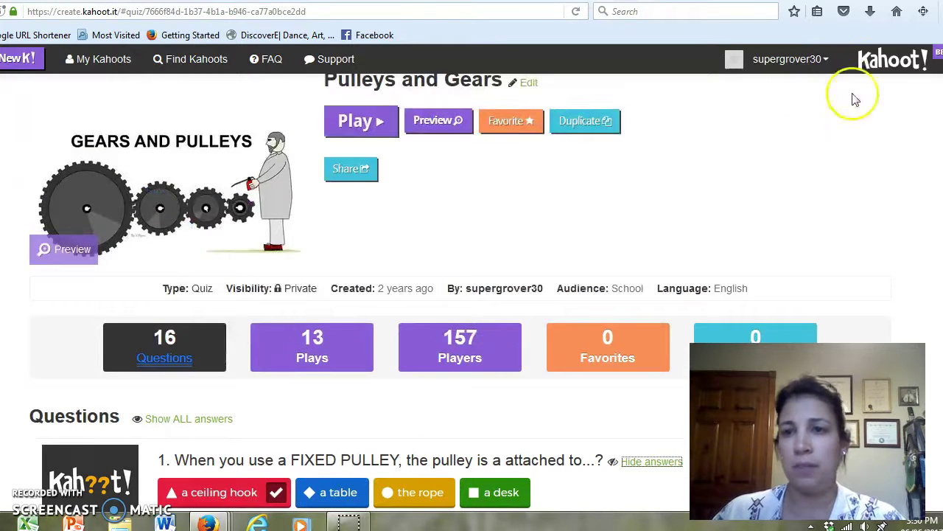
scroll(400, 264, up, 2)
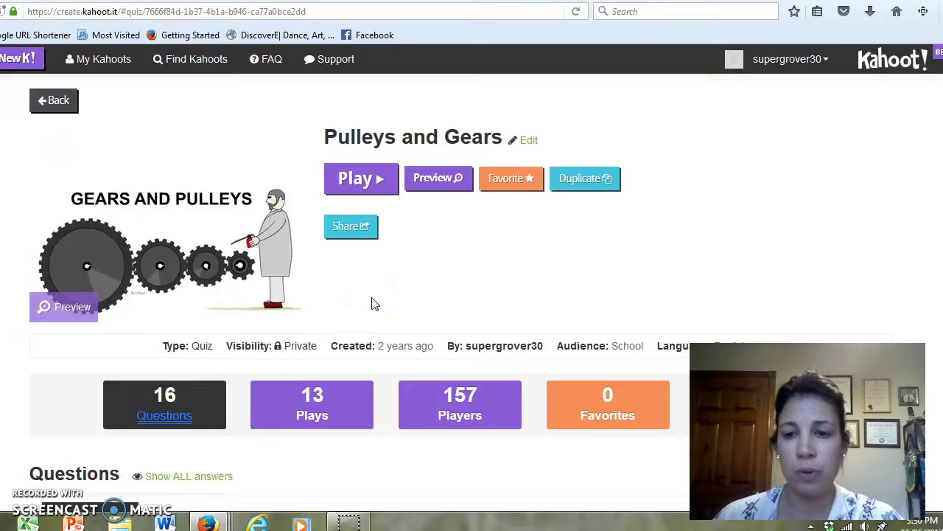
mouse_move(348, 522)
mouse_move(322, 501)
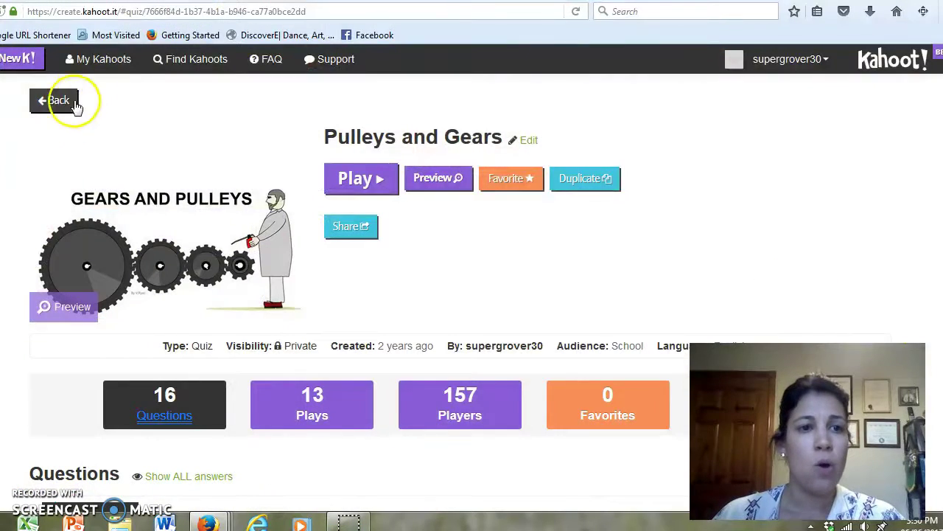
click(96, 64)
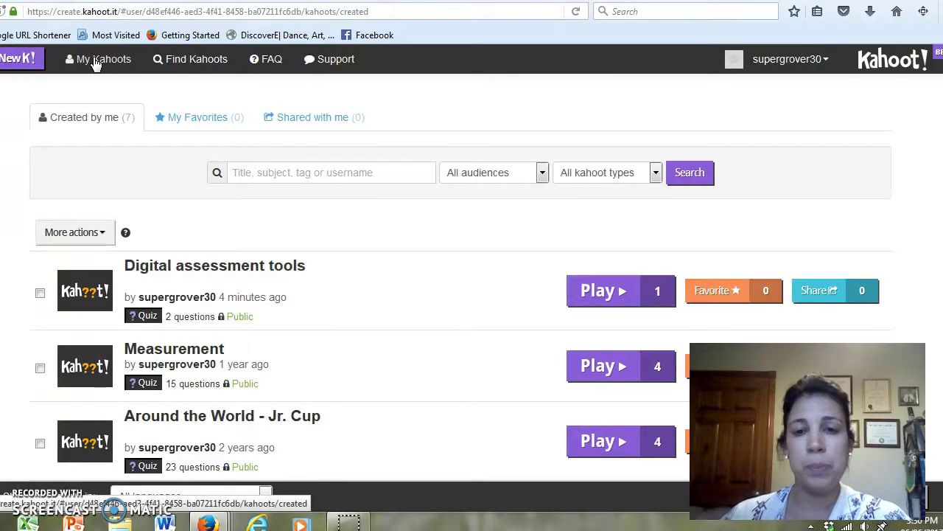
- Review the seven created quizzes, with 'Digital assessment tools' on top: 2 questions, public, 1 play
click(134, 179)
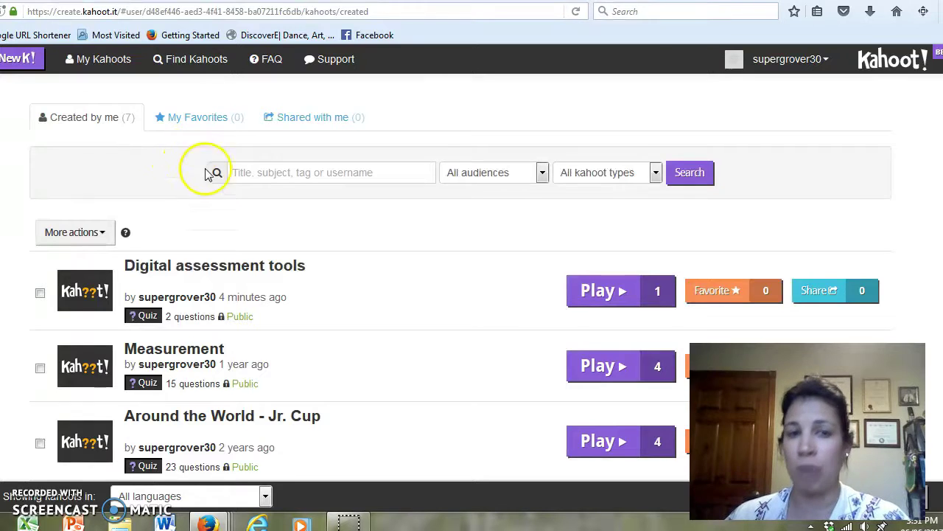
scroll(214, 180, down, 4)
scroll(221, 190, down, 2)
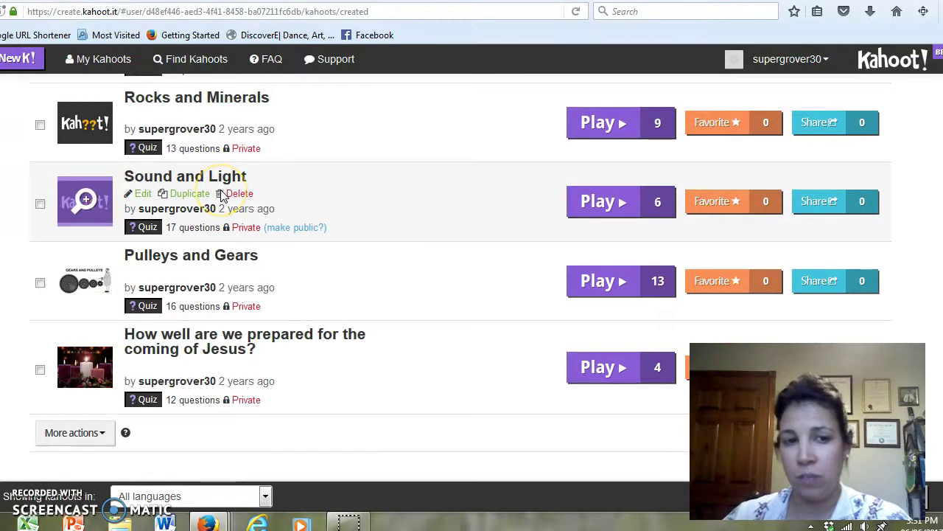
scroll(303, 276, up, 5)
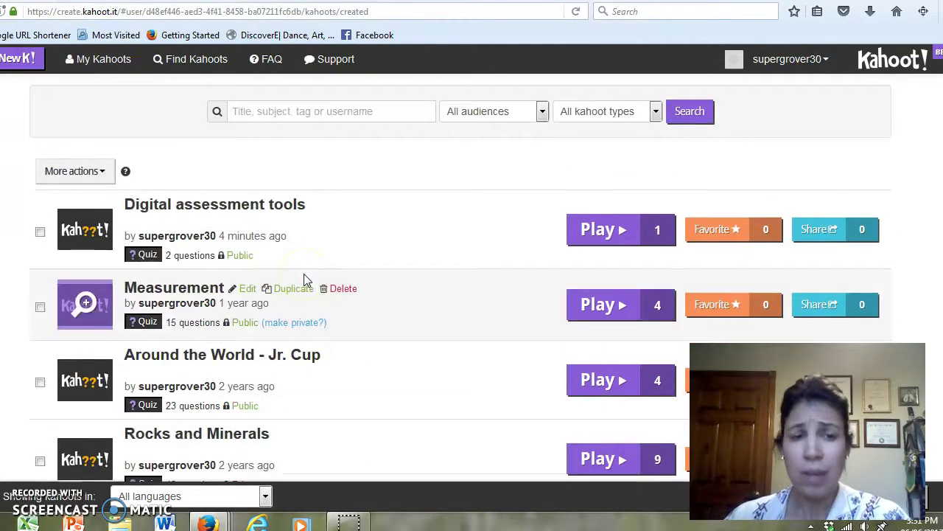